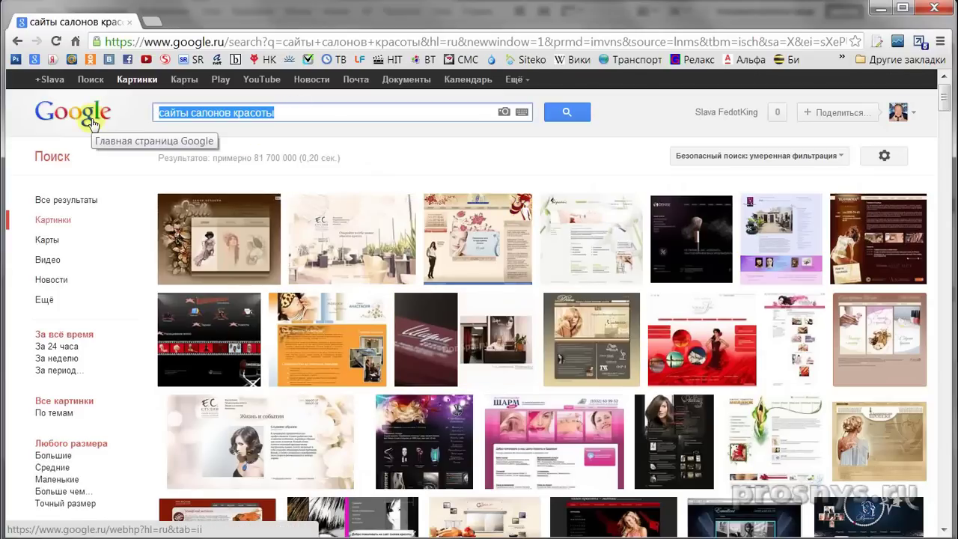
- Search Google Images for "логотип салона красоты" and look through the beauty salon logos for reference
text(логотип )
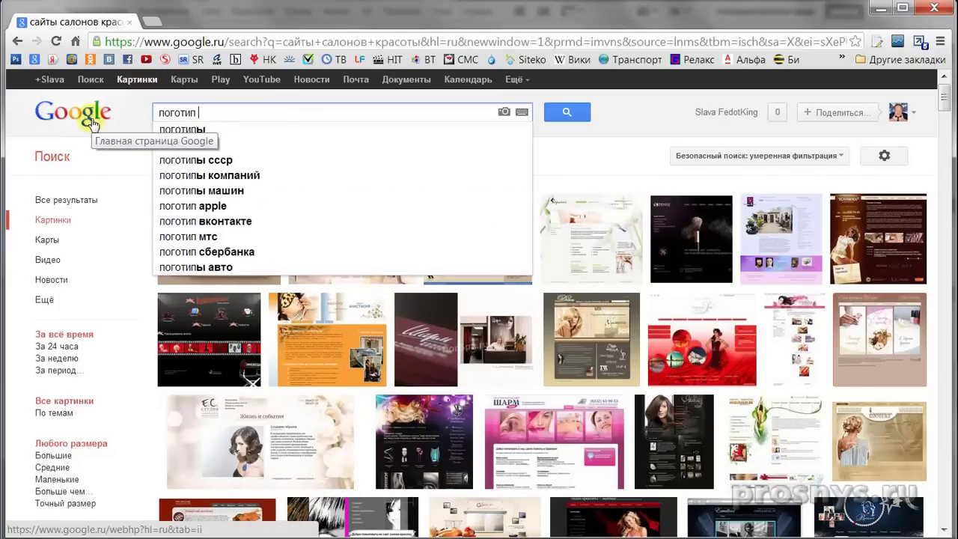
text(салона кра)
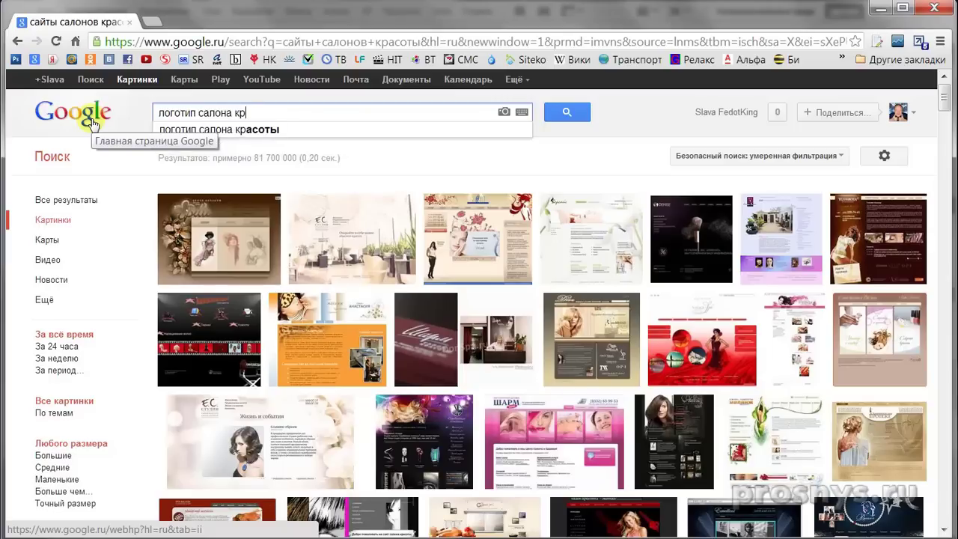
key(BackSpace)
click(284, 132)
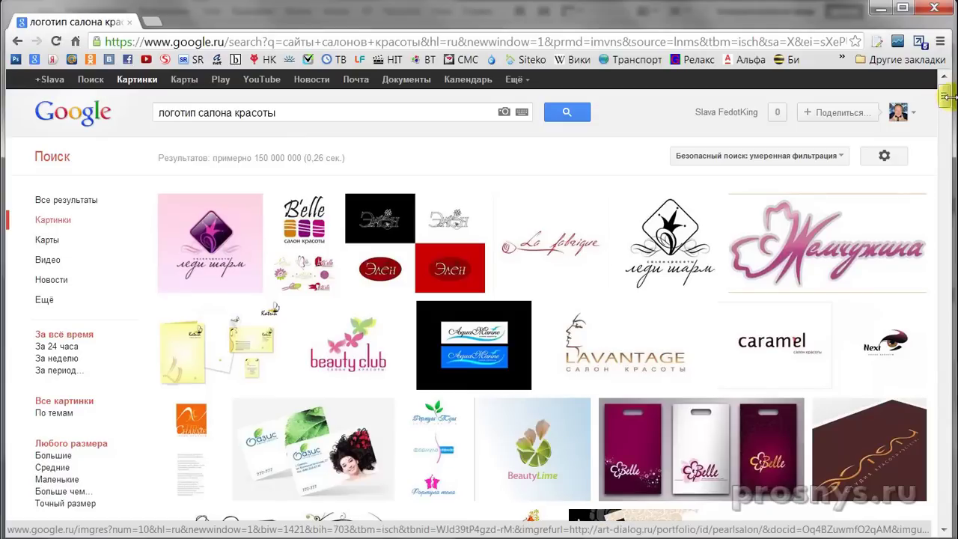
drag(946, 97, 947, 148)
scroll(380, 192, up, 4)
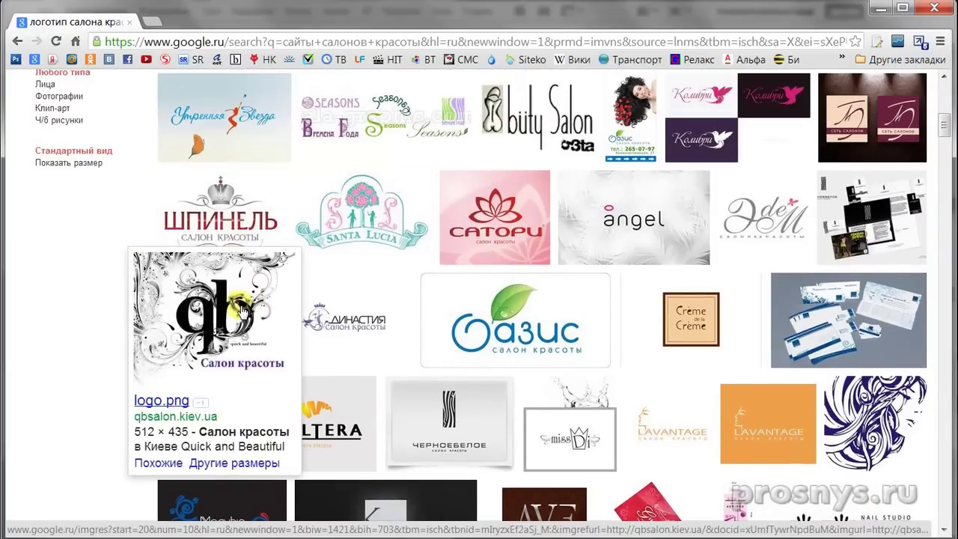
mouse_move(751, 223)
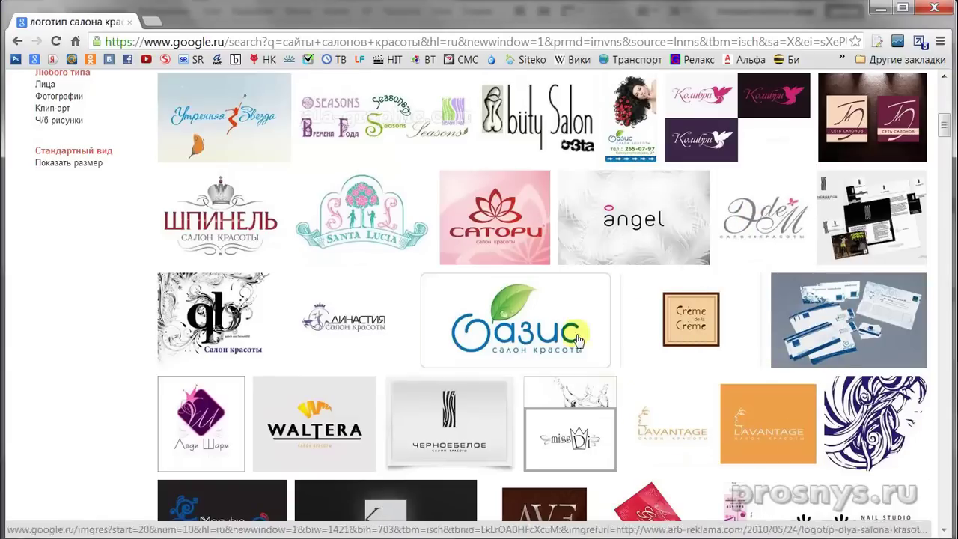
drag(945, 125, 945, 148)
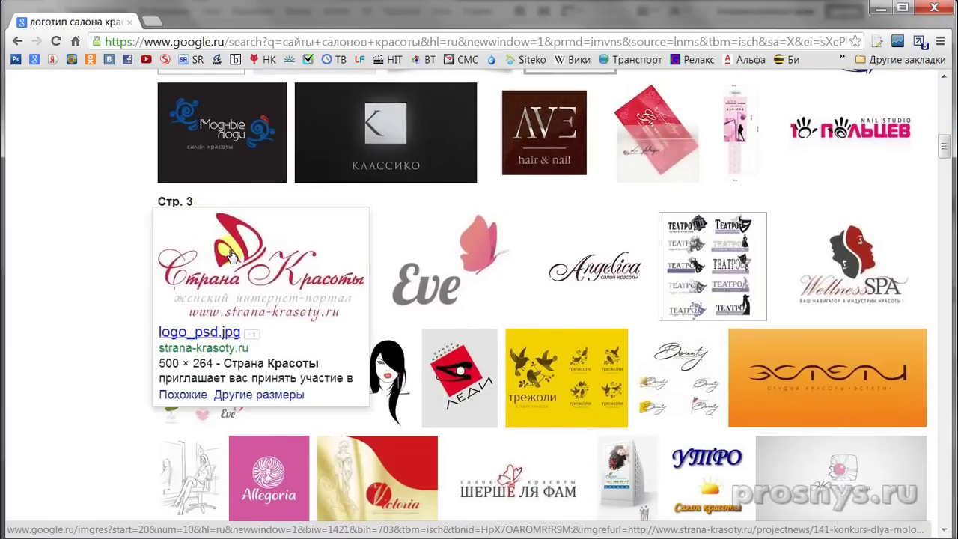
scroll(466, 243, down, 5)
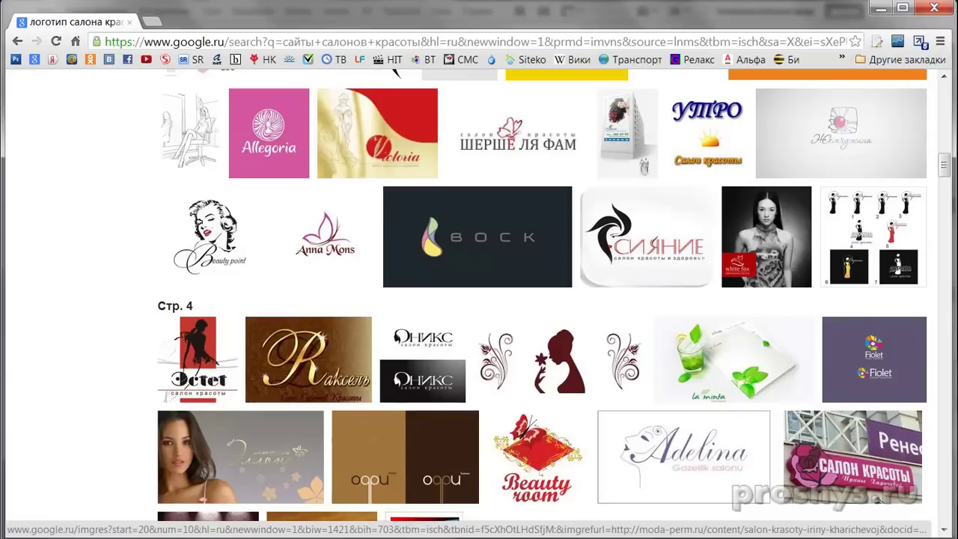
scroll(466, 243, up, 5)
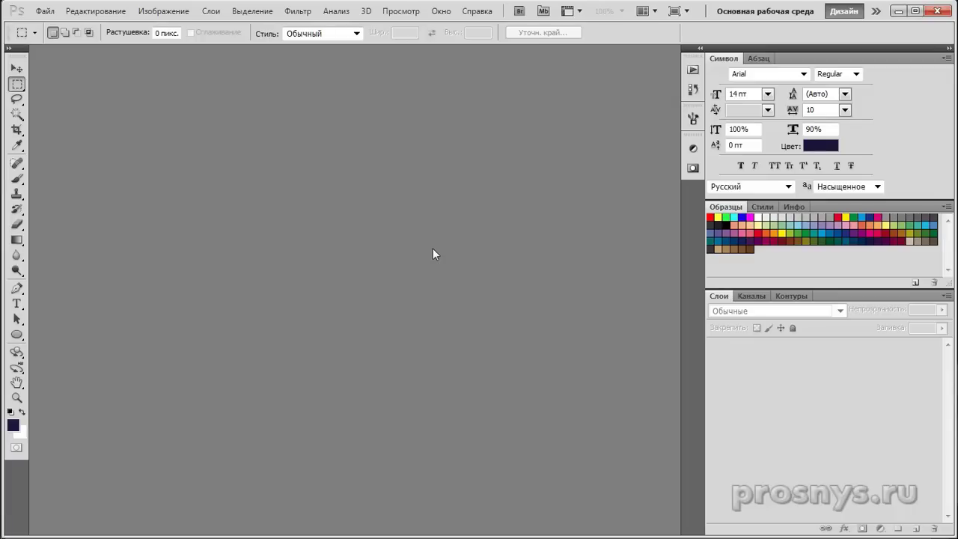
- Switch to Photoshop, create an 800 × 600 pixel RGB document at 300 pixels/inch with a white background, and add the text "Красота"
key(ctrl+n)
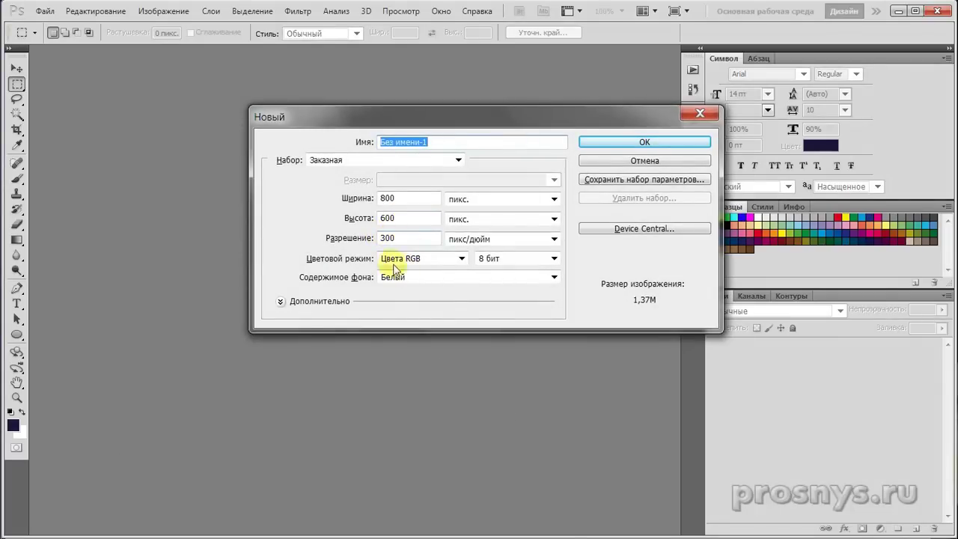
click(642, 143)
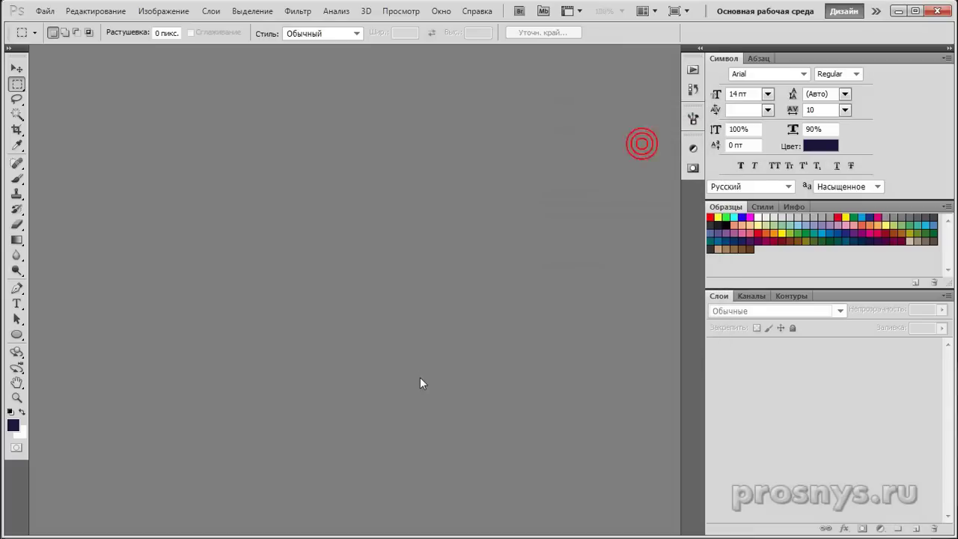
click(15, 305)
click(254, 321)
text(Красота)
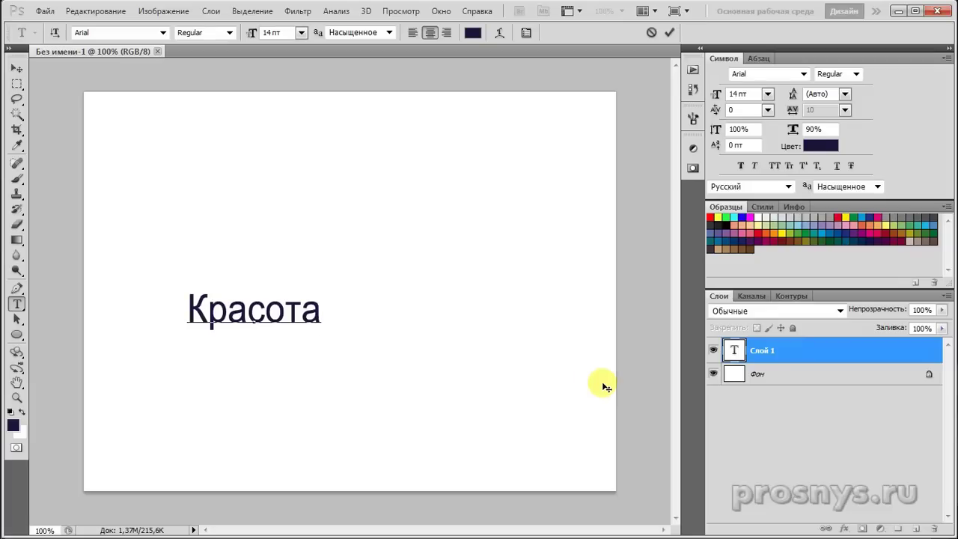
- Enlarge the "Красота" text freehand to about 37.56 pt and commit it
key(ctrl)
drag(321, 288, 547, 211)
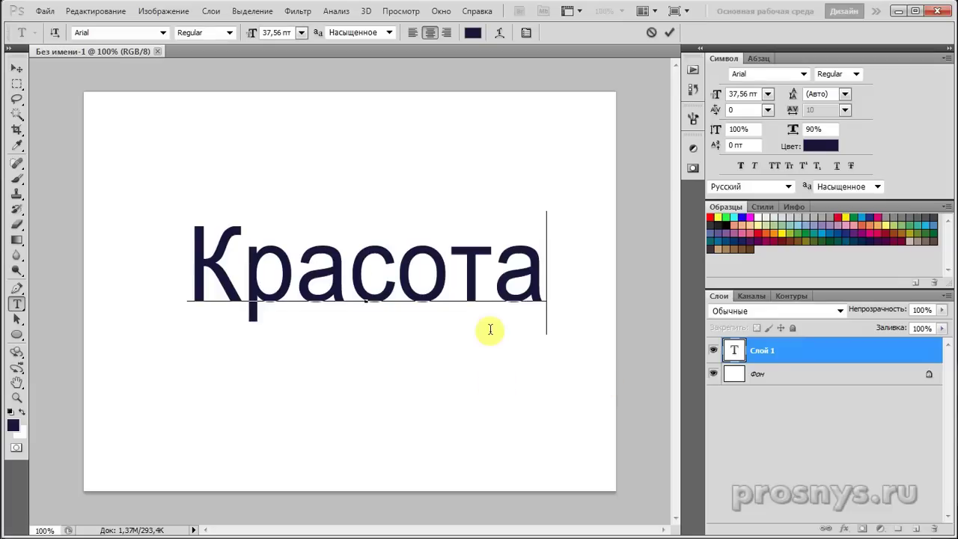
key(ctrl+Return)
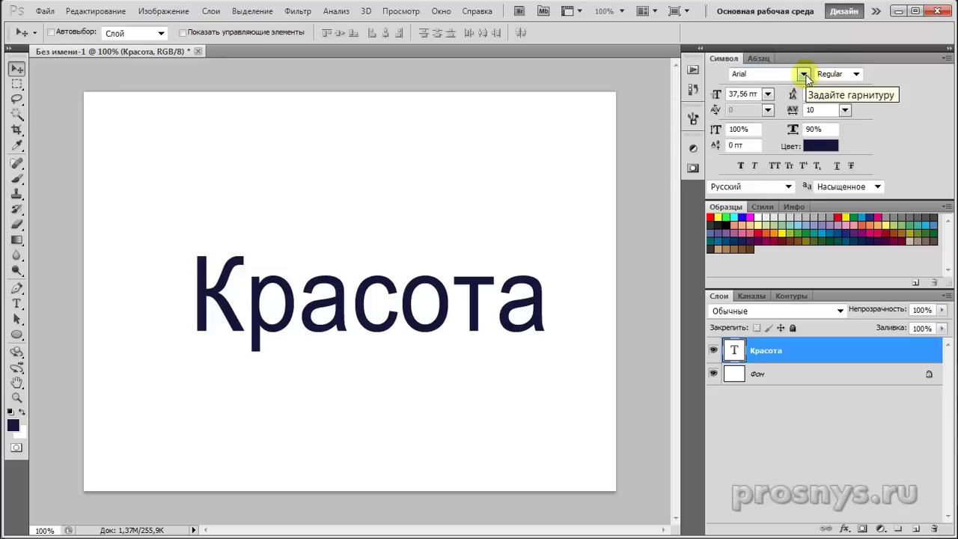
- Try the Acquest Script and Alexandra Script fonts on the "Красота" text
click(804, 74)
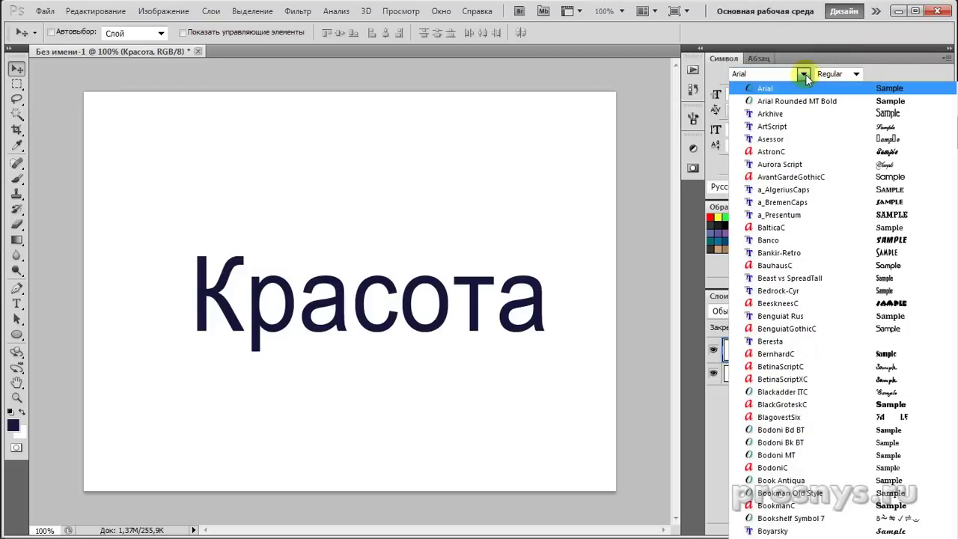
click(809, 73)
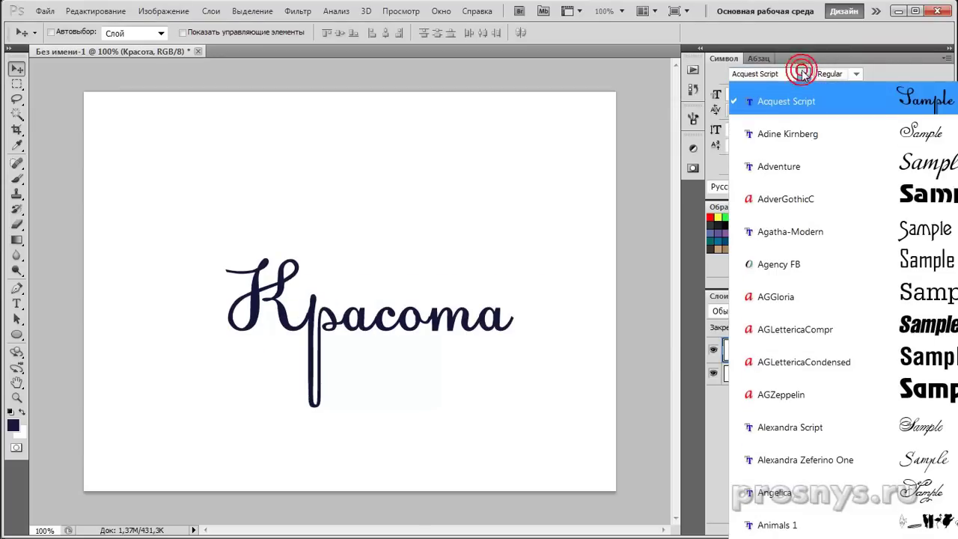
click(771, 479)
click(872, 359)
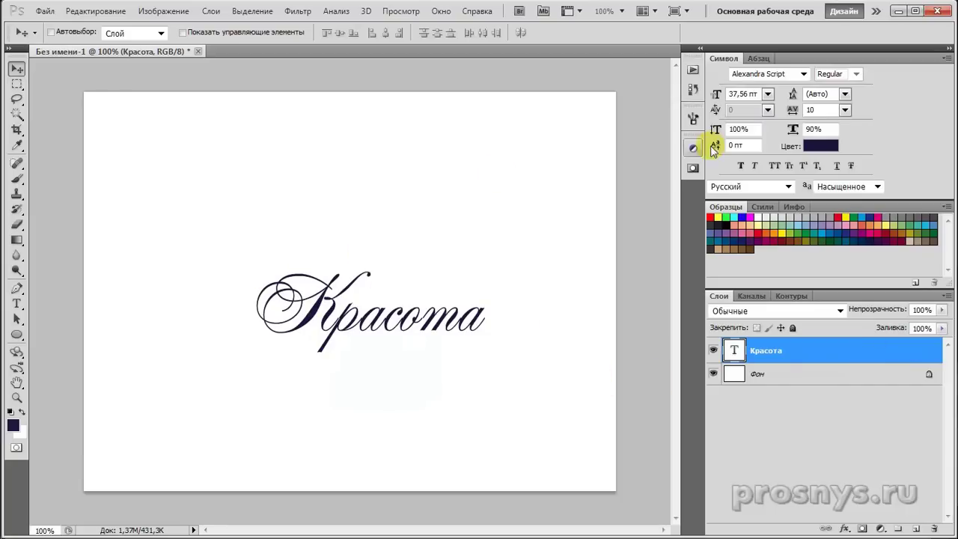
- Set the "Красота" text's font to Angelica and enlarge it to 45.21 pt
click(804, 73)
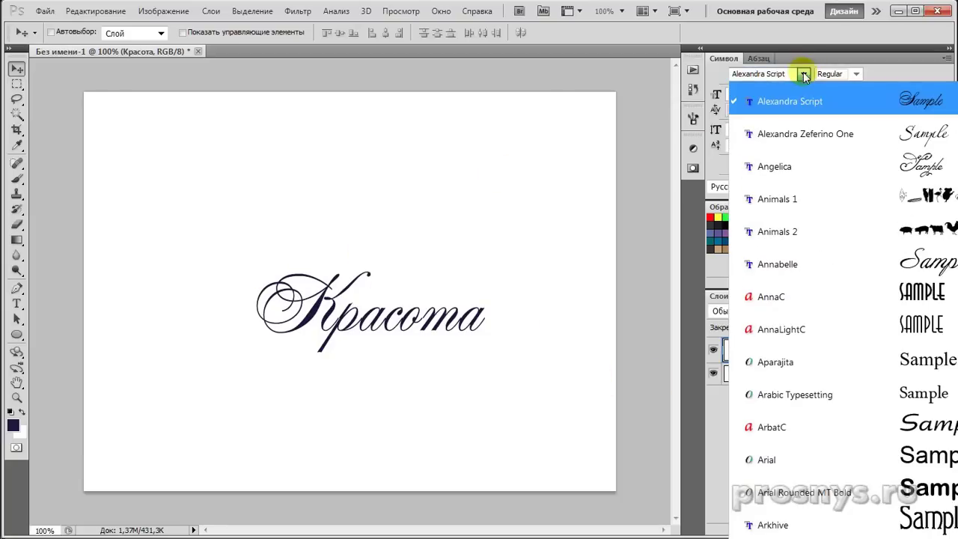
click(793, 166)
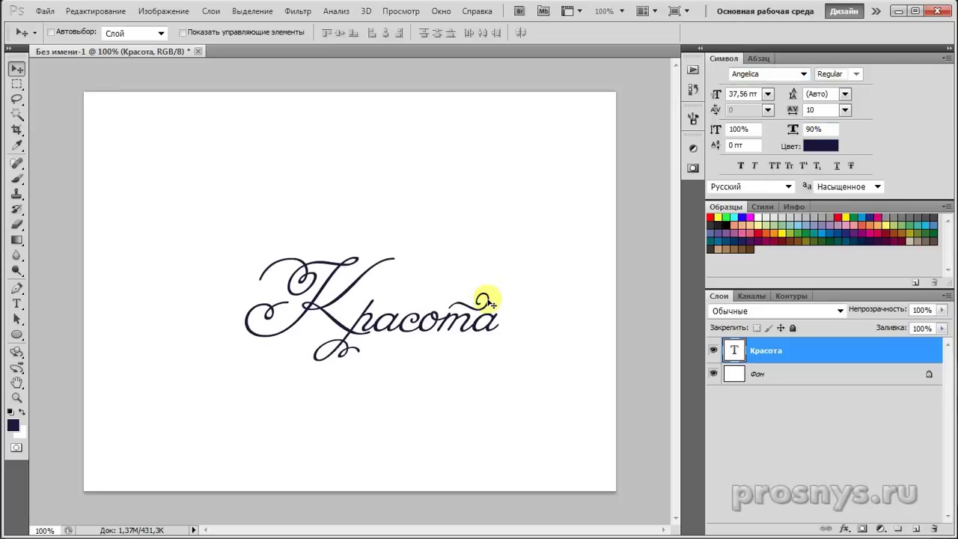
key(ctrl+shift+period)
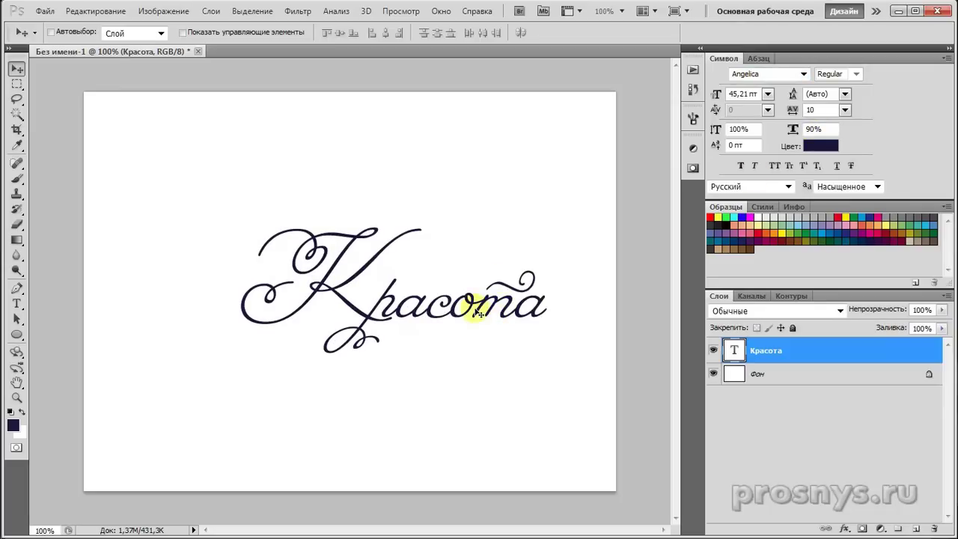
- Nudge the "Красота" text slightly down on the canvas
key(Down)
key(Down)
key(Down)
key(Down)
key(Down)
key(Down)
key(Down)
key(Down)
key(Down)
key(Down)
key(Down)
key(Down)
key(Down)
key(Down)
key(Down)
key(Down)
key(Down)
key(Down)
key(Down)
key(Down)
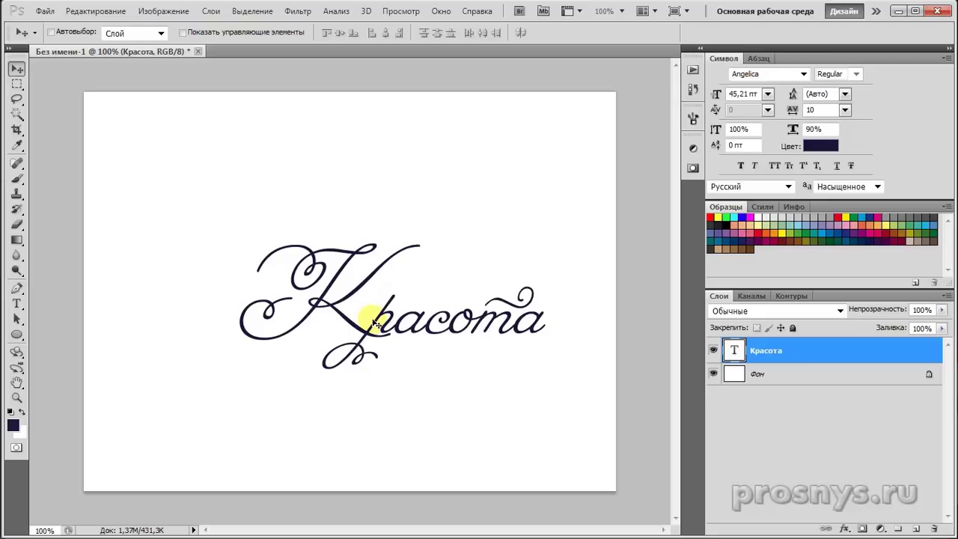
- Set only the initial letter "К" of "Красота" in Aurora Script at 35.21 pt
double_click(735, 360)
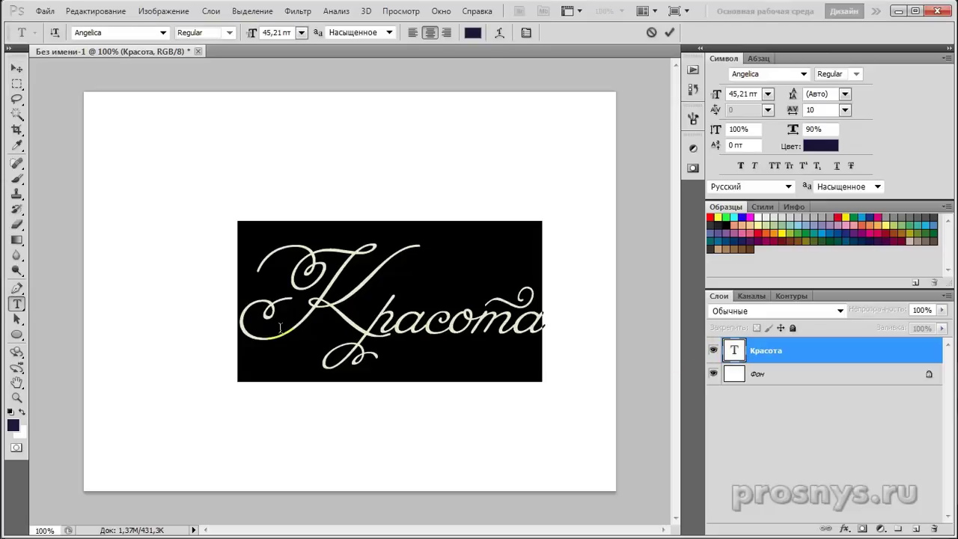
drag(360, 320, 238, 321)
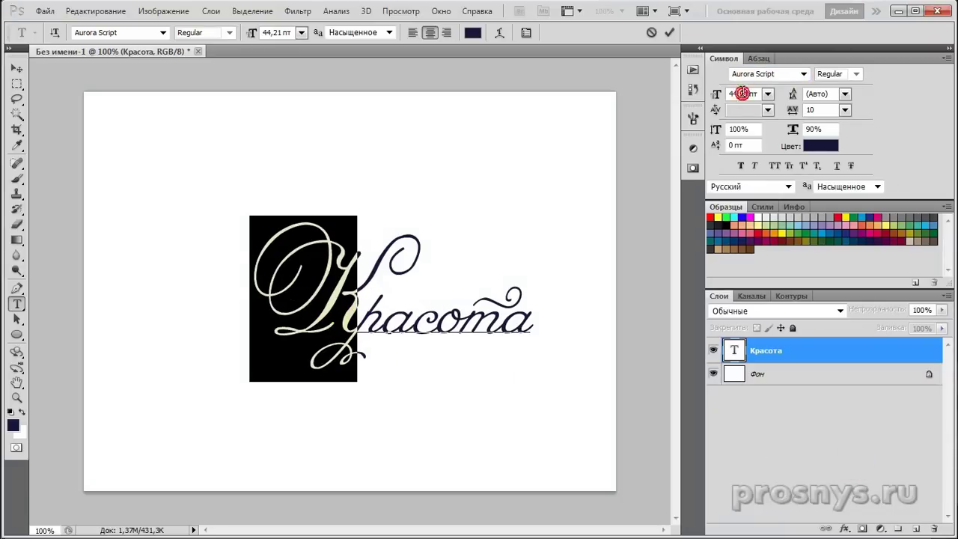
click(742, 93)
key(Down)
key(Down)
key(Down)
key(Down)
key(Down)
key(Down)
key(Down)
key(Down)
key(Down)
key(Down)
key(Up)
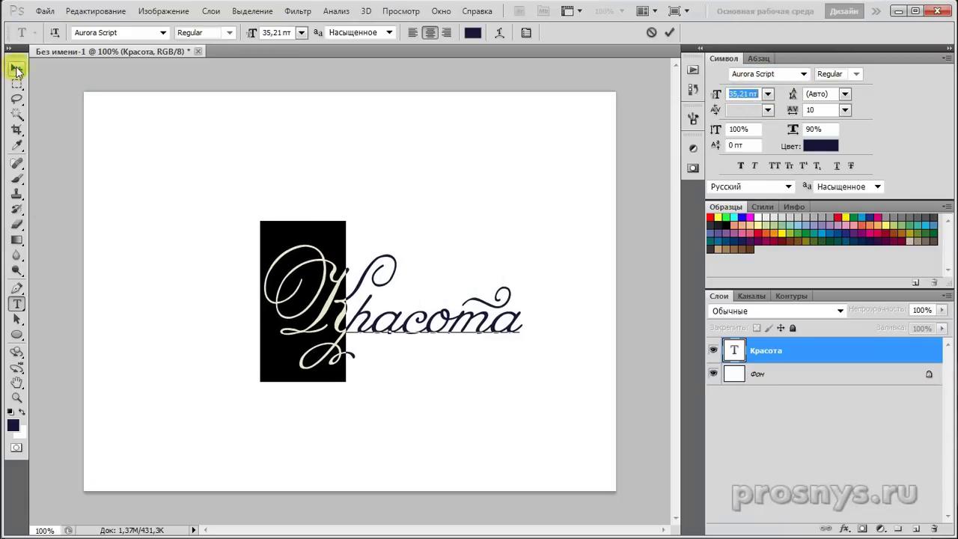
- Move the "Красота" text toward the canvas's upper left and scale it up with Free Transform so it spans most of the width
click(17, 70)
drag(399, 325, 311, 286)
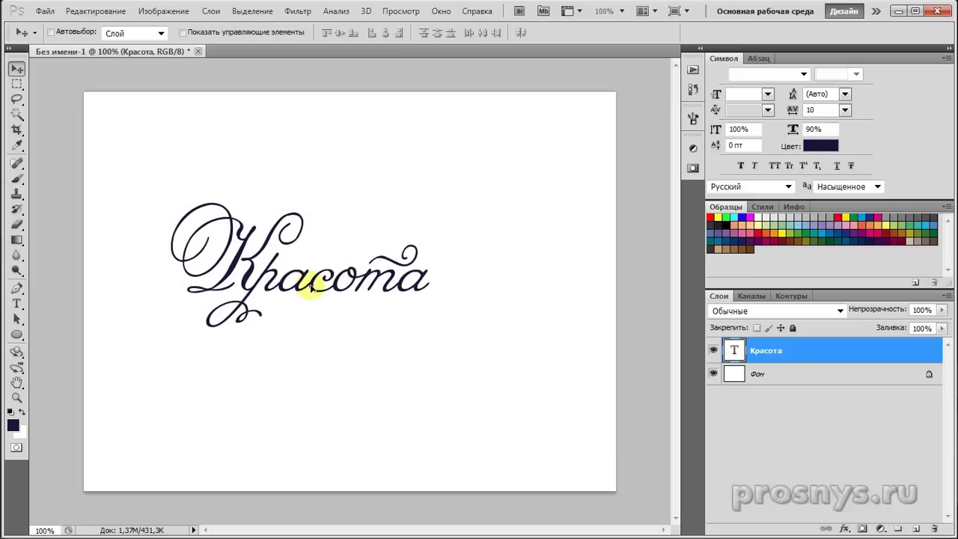
key(ctrl+t)
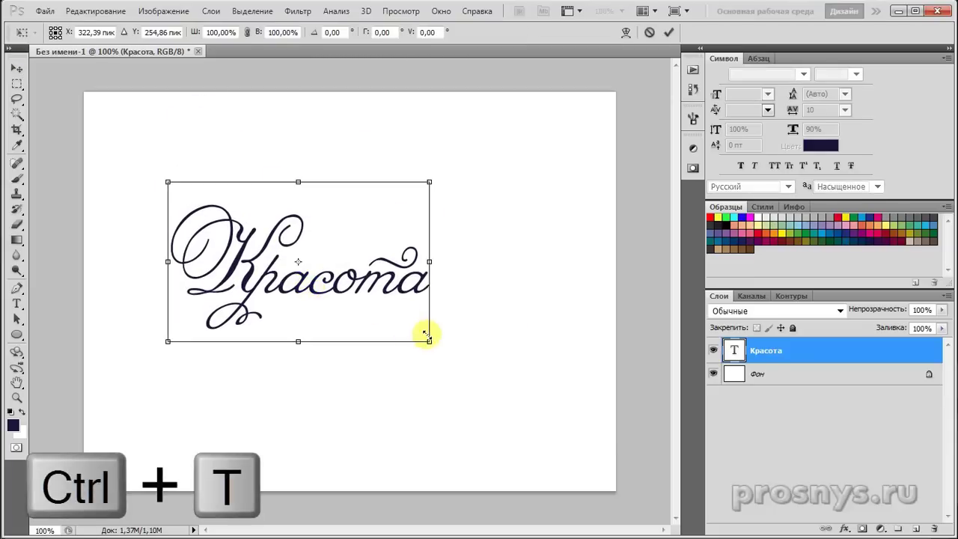
drag(427, 338, 509, 397)
key(Return)
- Change the "Красота" text's colour to crimson pink, #b80c5d
click(821, 146)
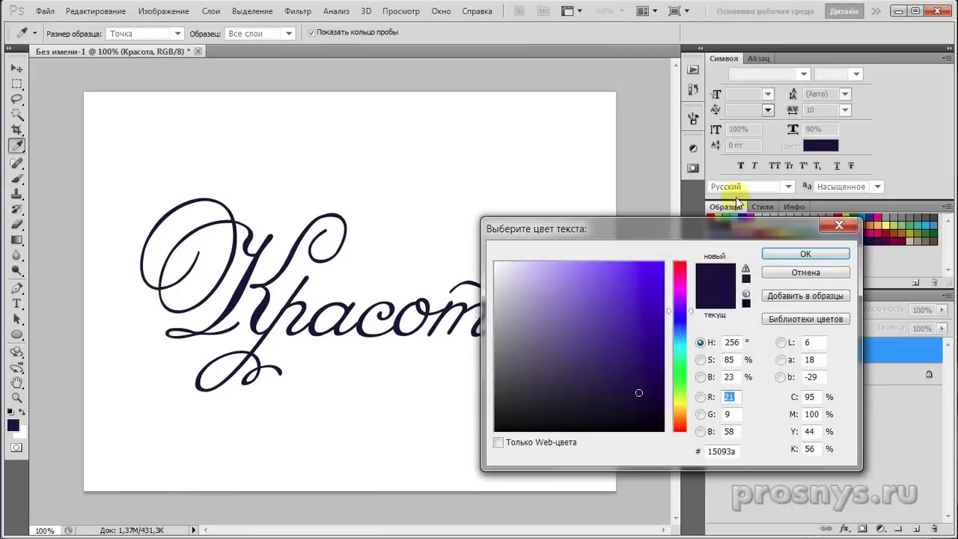
drag(649, 342, 653, 308)
click(690, 276)
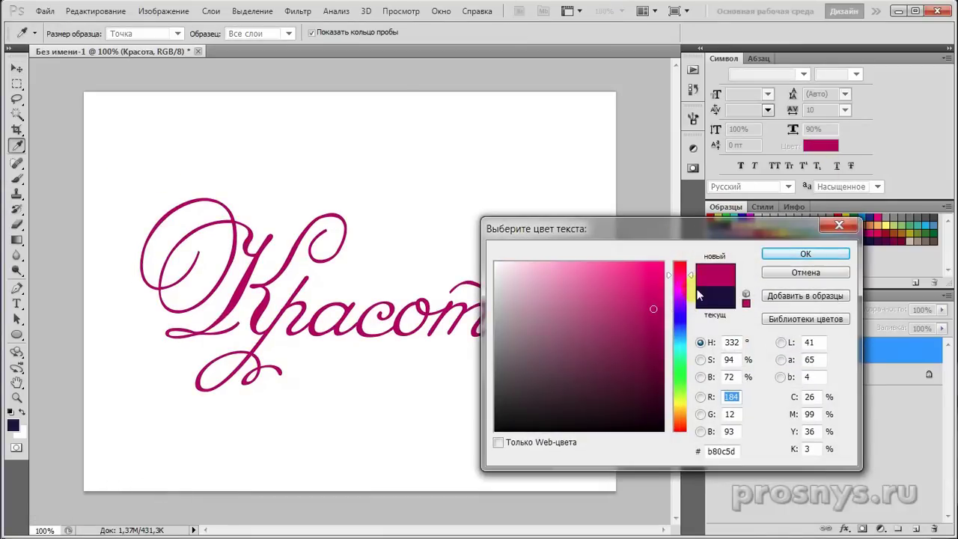
key(Return)
click(385, 364)
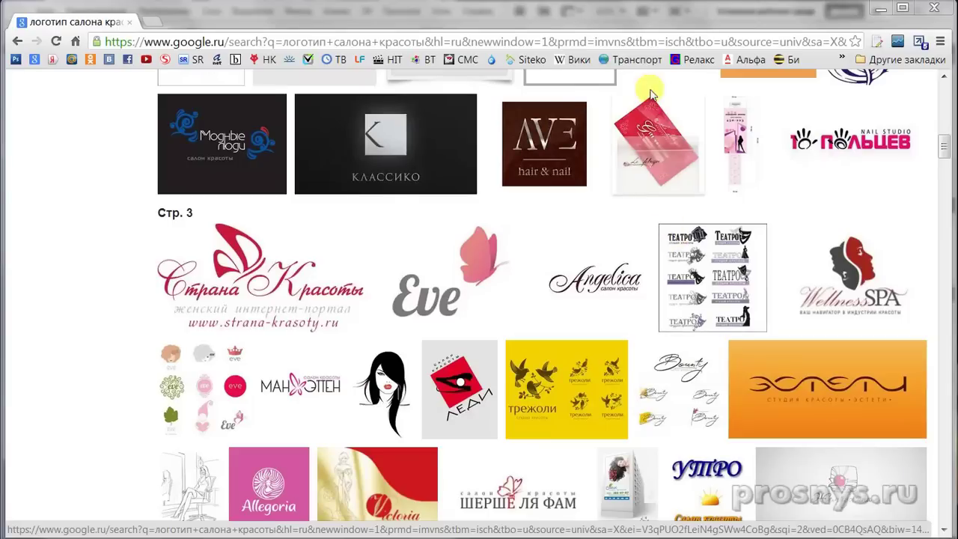
- Switch to the browser and examine the graphic elements used in the beauty salon logo results
scroll(413, 310, up, 1)
mouse_move(448, 347)
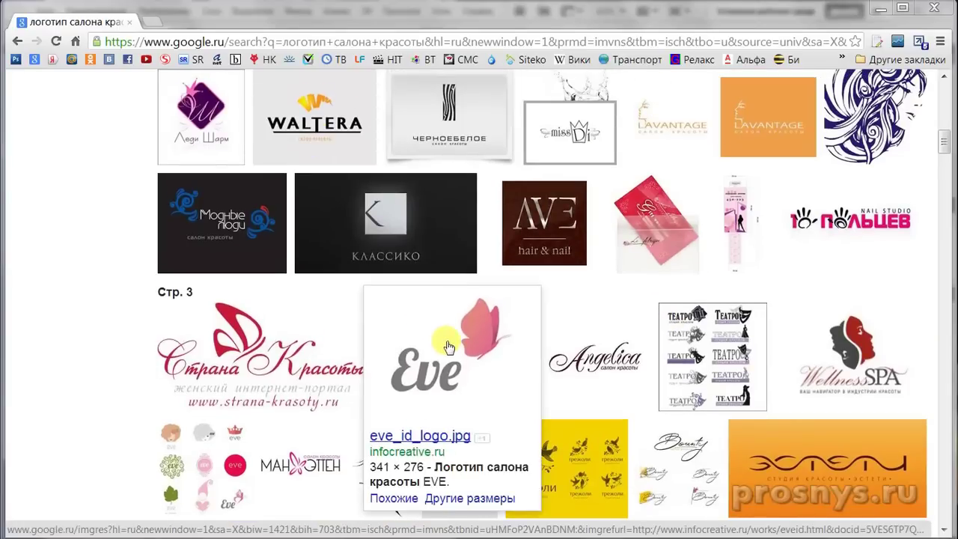
drag(944, 143, 945, 97)
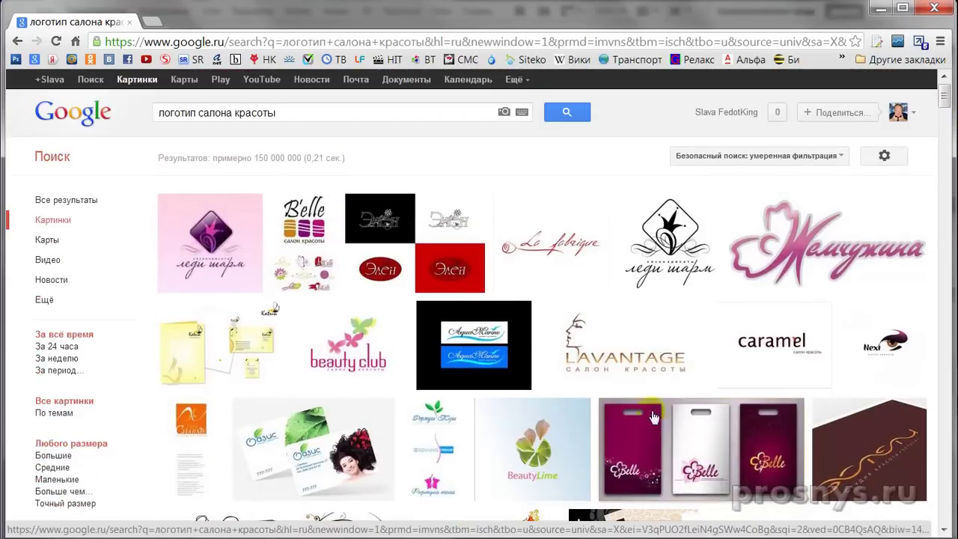
scroll(259, 299, down, 4)
scroll(261, 299, up, 5)
- Search Google Images for "силуэт женский" and look through the female silhouettes for a suitable logo graphic
drag(277, 112, 109, 113)
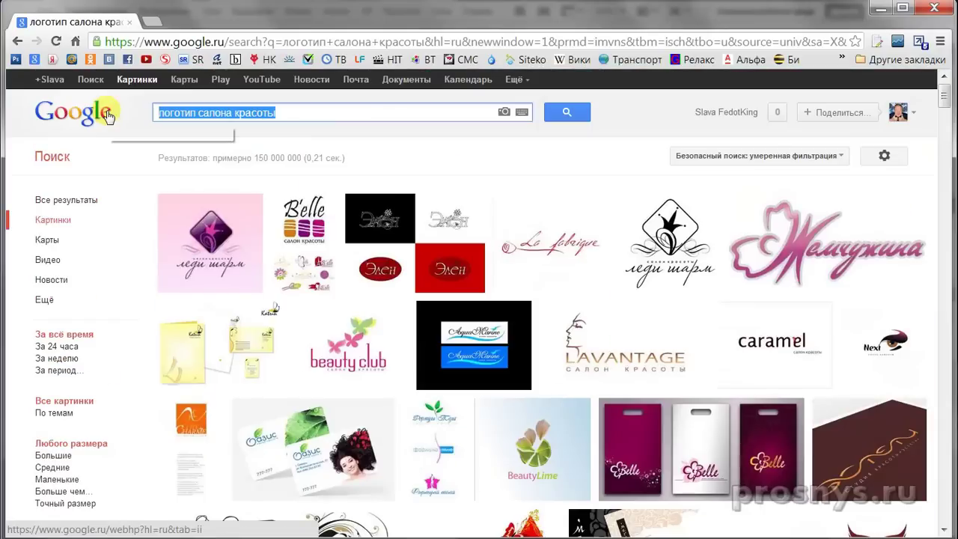
text(силуэт женский)
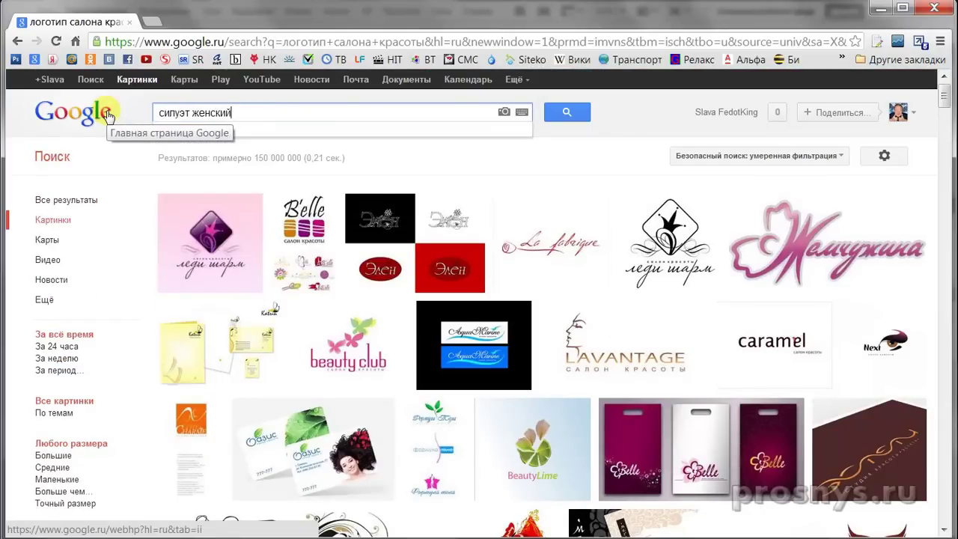
key(Return)
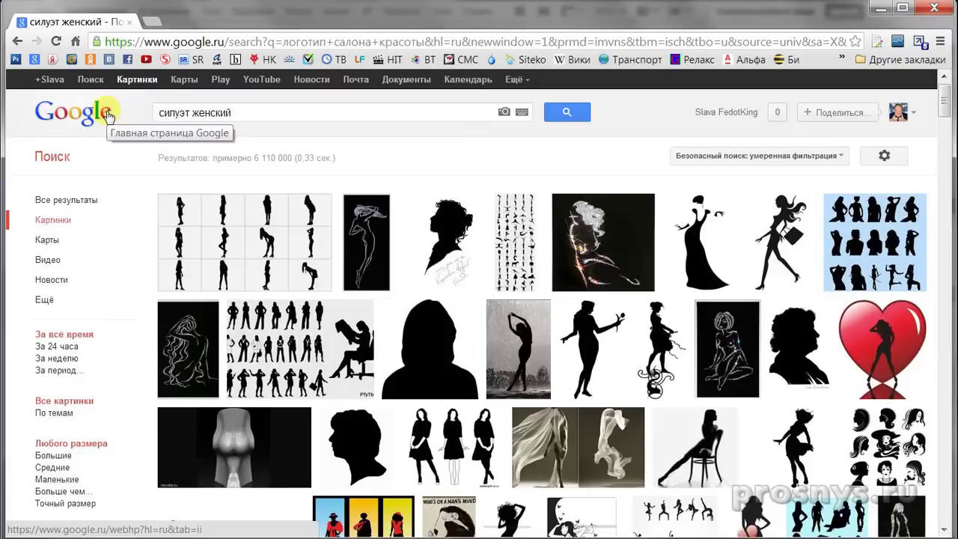
scroll(427, 214, down, 3)
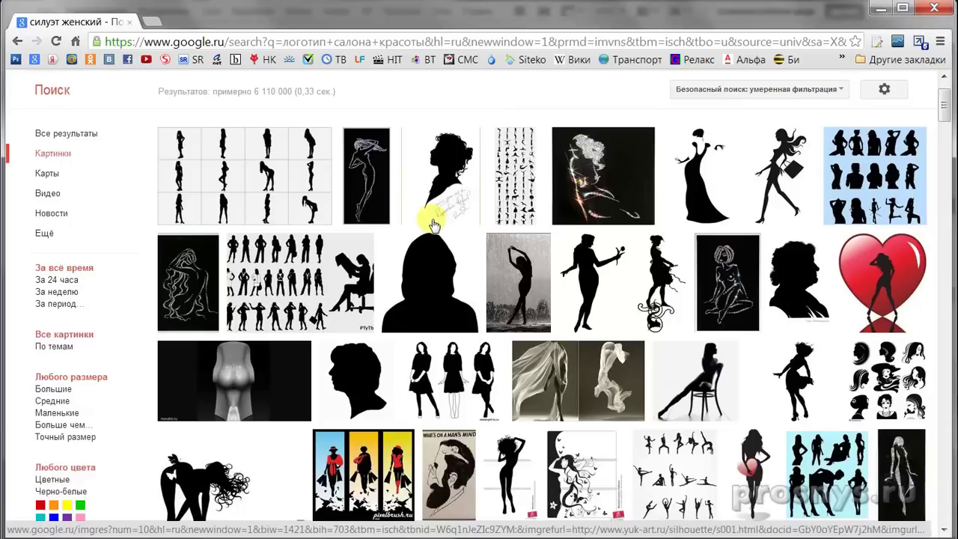
scroll(441, 221, down, 4)
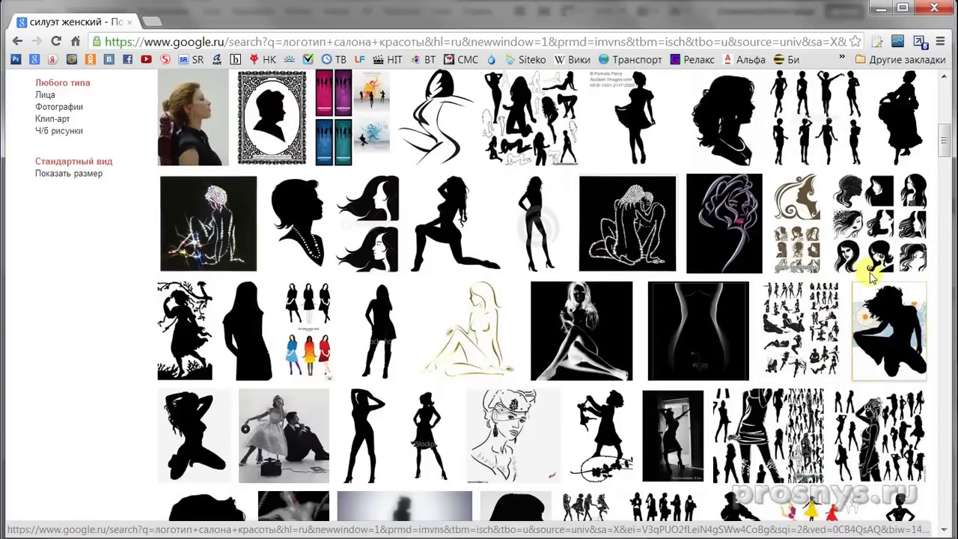
- View the set of nine female head silhouettes at full size, then look through further silhouette results for a suitable graphic
click(880, 219)
click(816, 162)
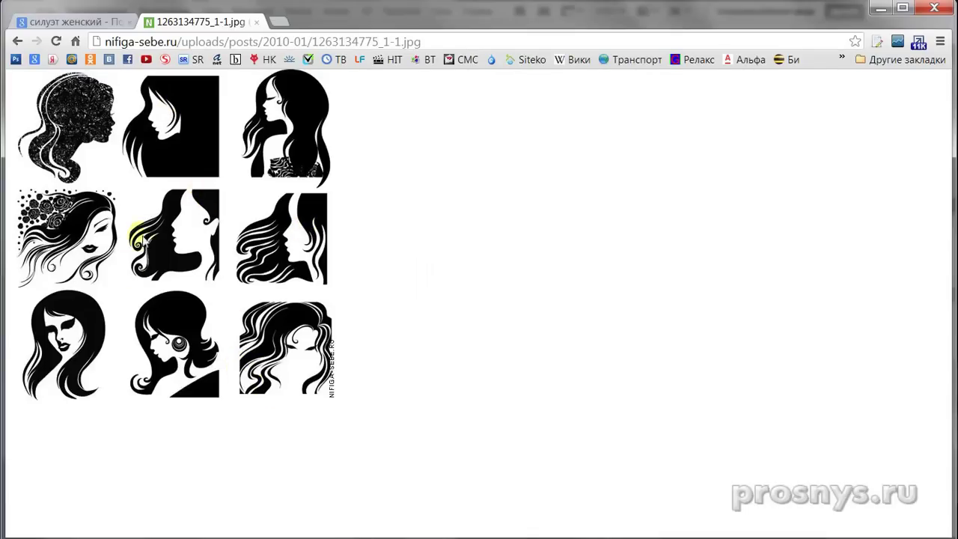
click(256, 22)
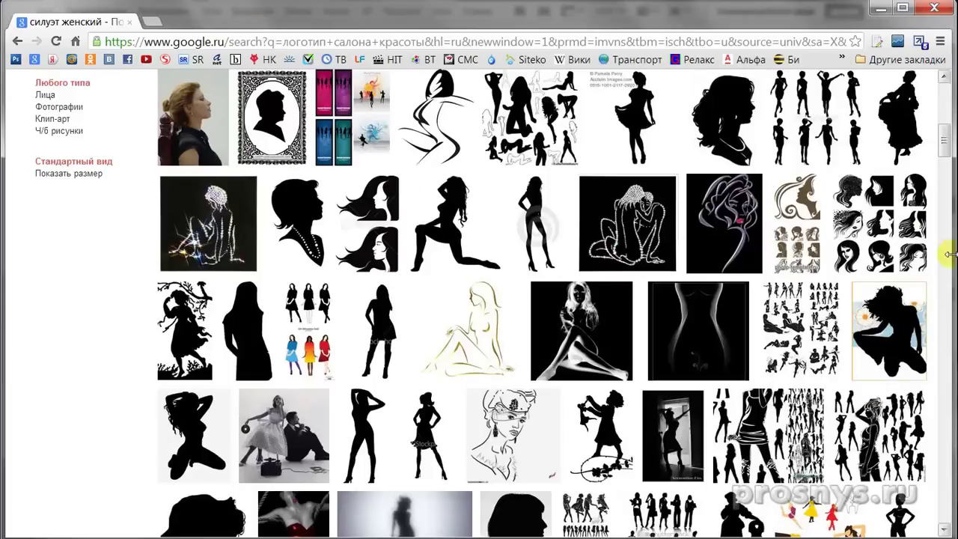
scroll(854, 187, down, 1)
scroll(854, 183, down, 1)
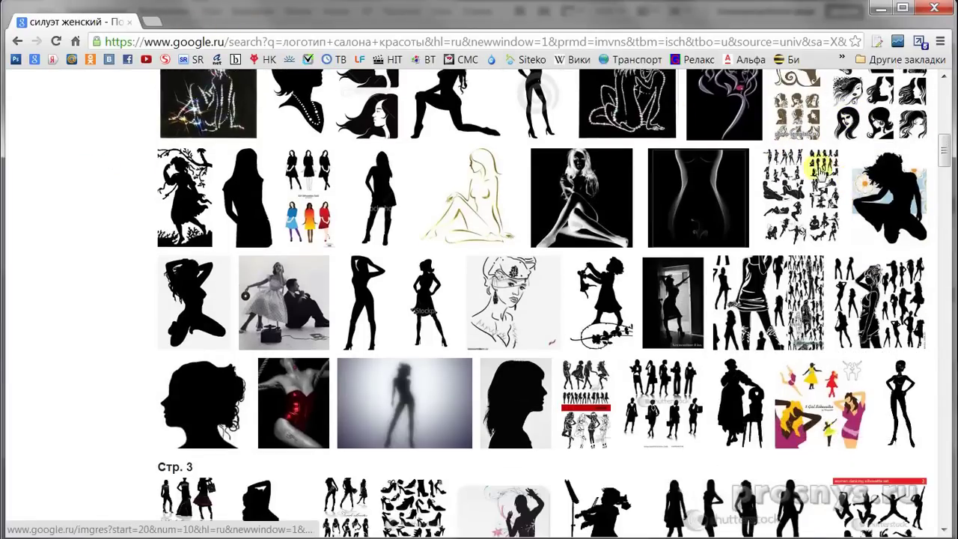
scroll(815, 206, down, 3)
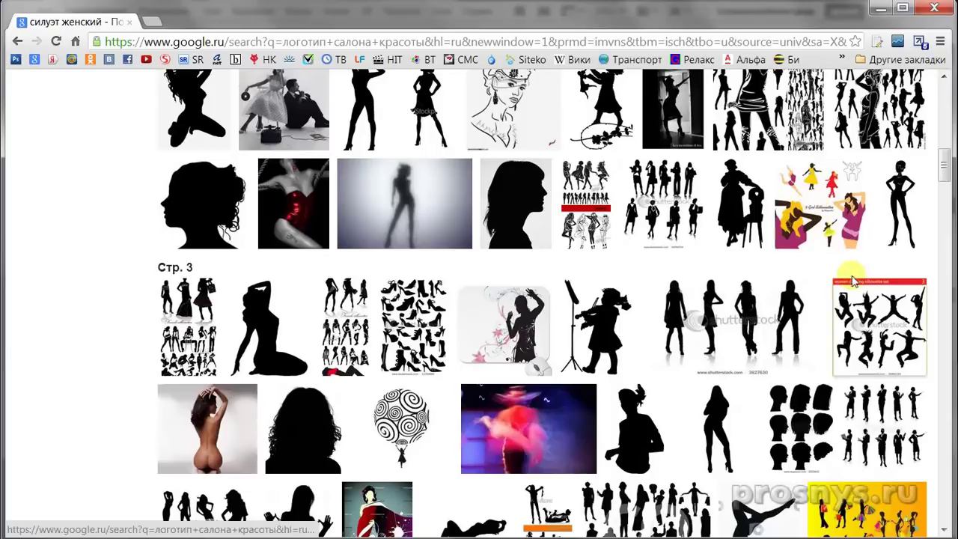
scroll(814, 213, down, 4)
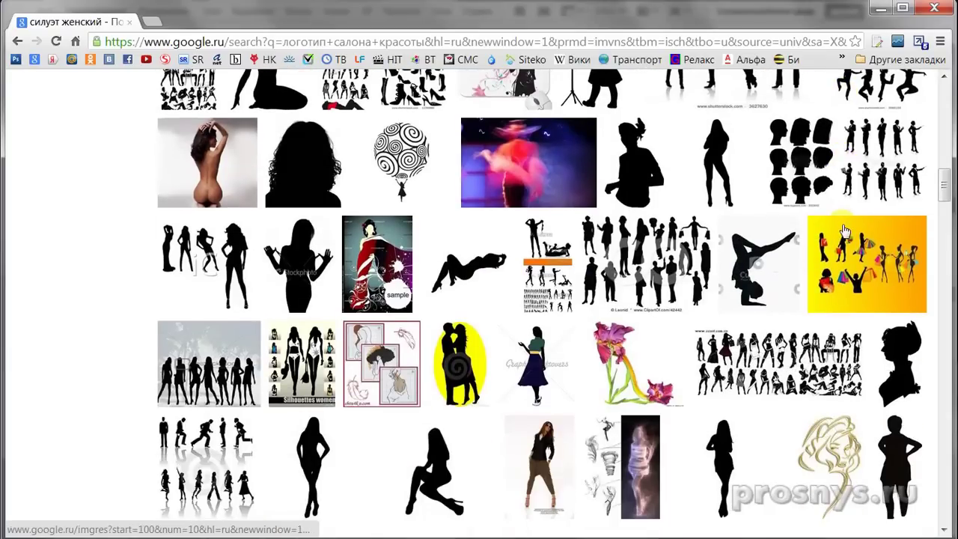
scroll(844, 230, down, 1)
scroll(844, 230, down, 1)
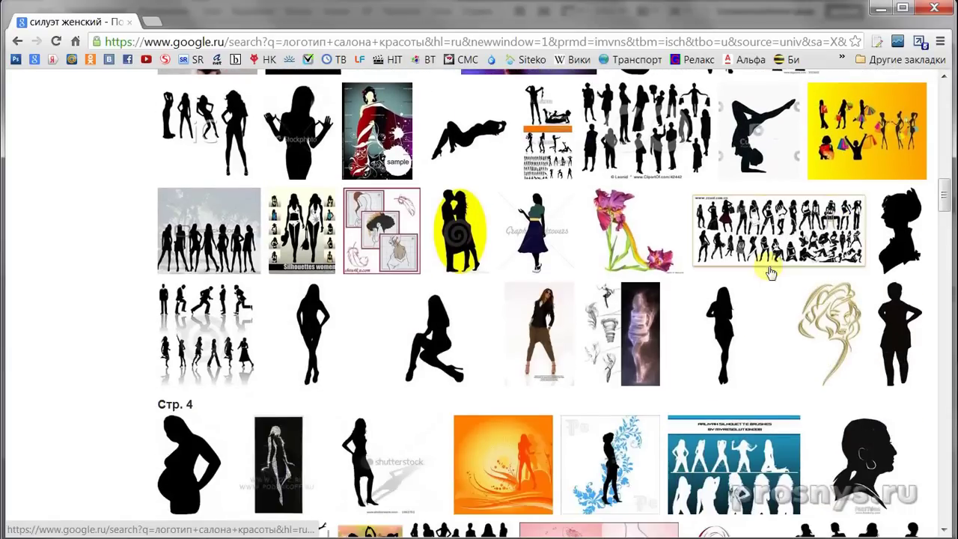
- Open the golden line-art woman's face result, go to its source page and copy the pink version of the image
click(844, 326)
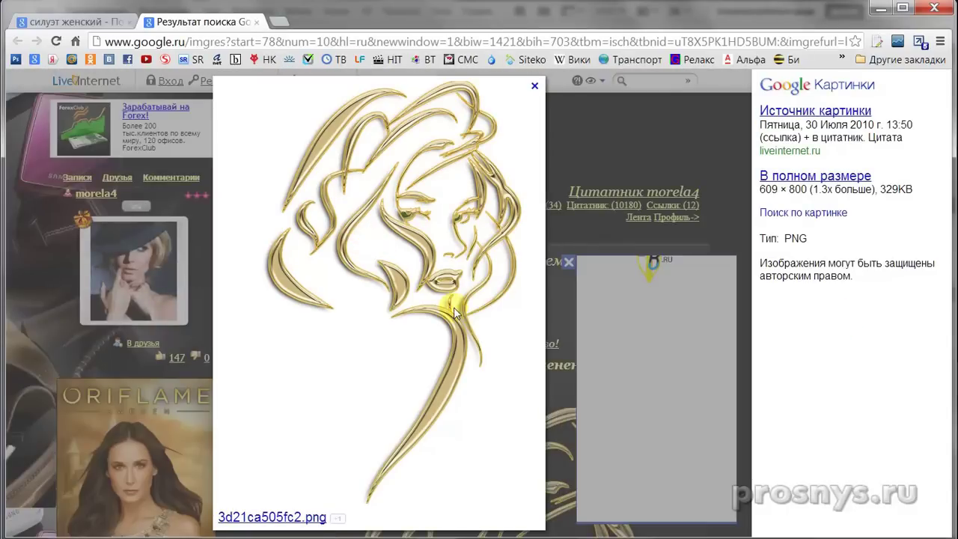
click(535, 87)
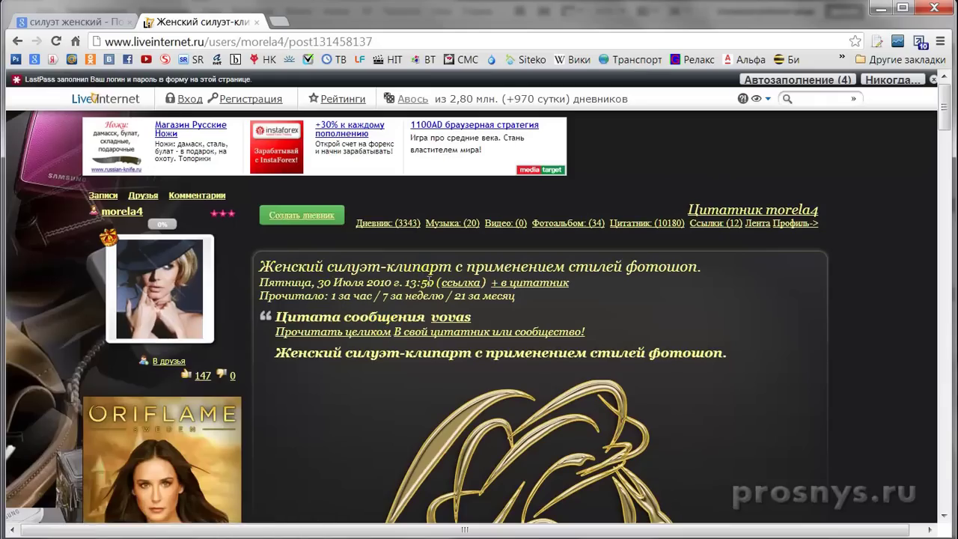
scroll(774, 305, down, 5)
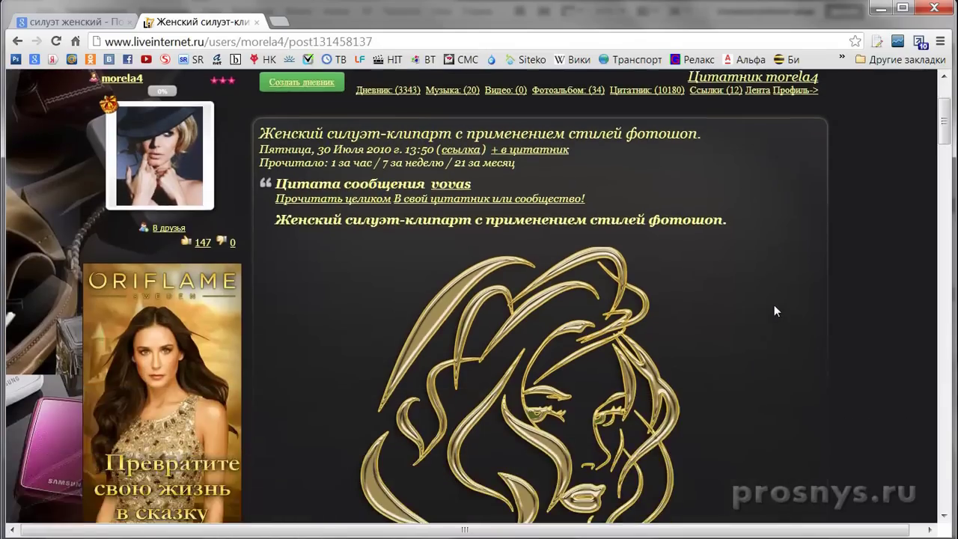
scroll(607, 243, down, 10)
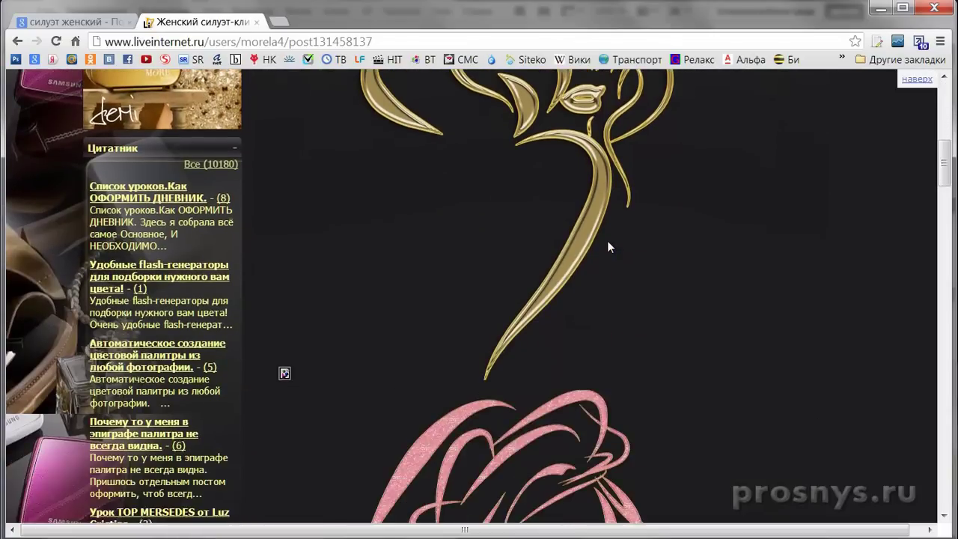
scroll(607, 240, up, 4)
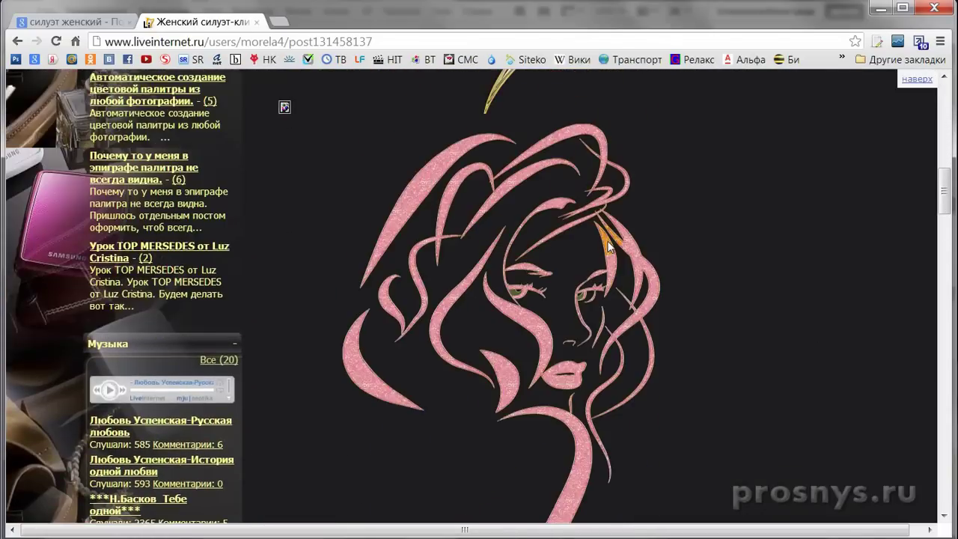
scroll(532, 289, down, 1)
right_click(478, 228)
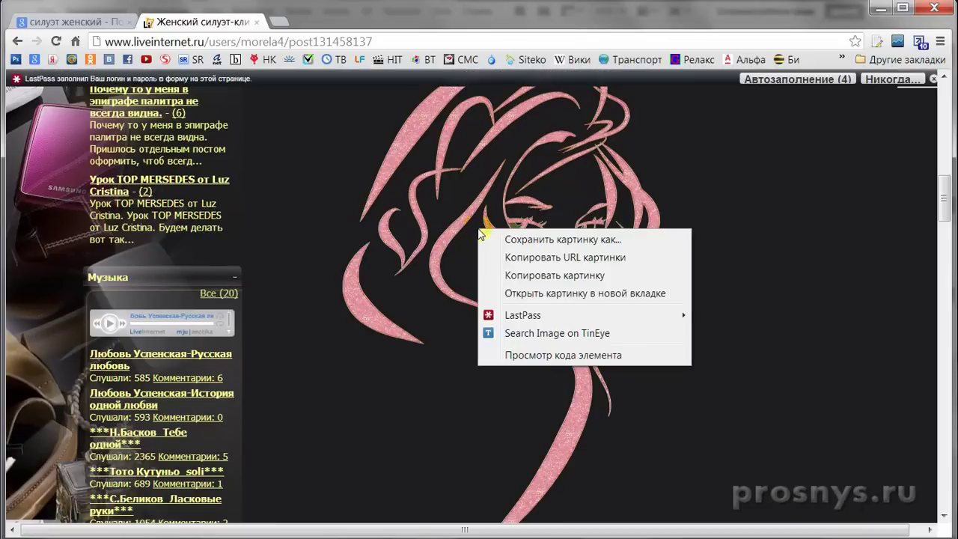
click(581, 274)
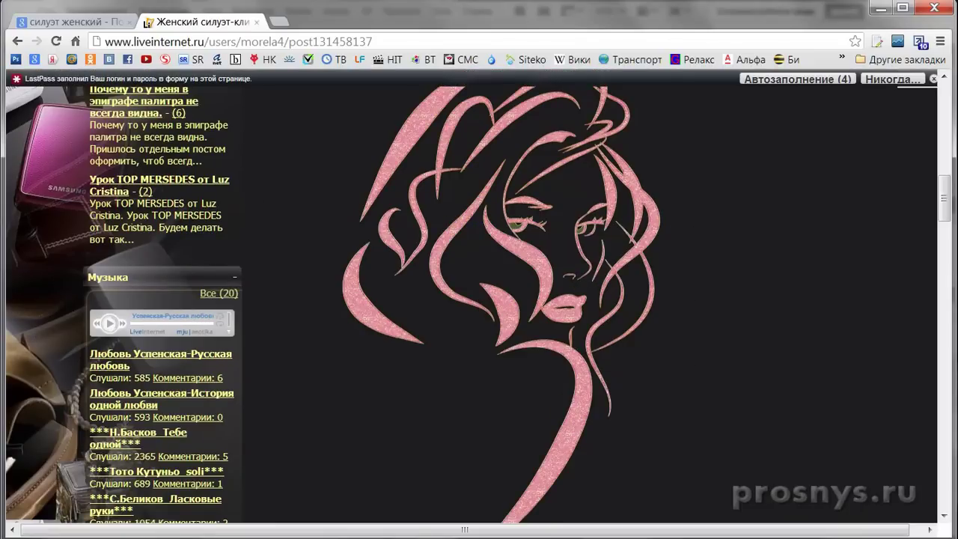
- Switch to Photoshop, paste the copied woman's face and scale it down with Free Transform over the end of "Красота"
key(alt+Tab)
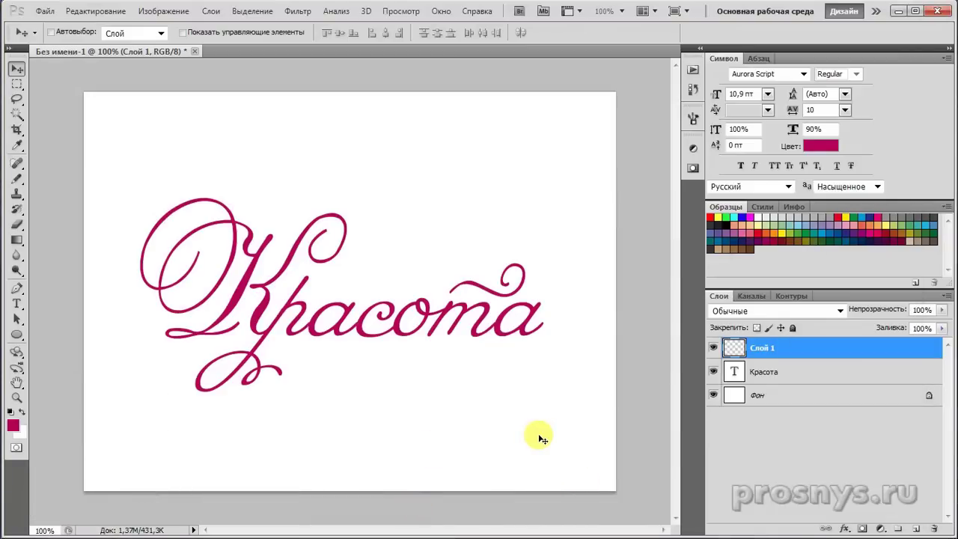
key(ctrl+v)
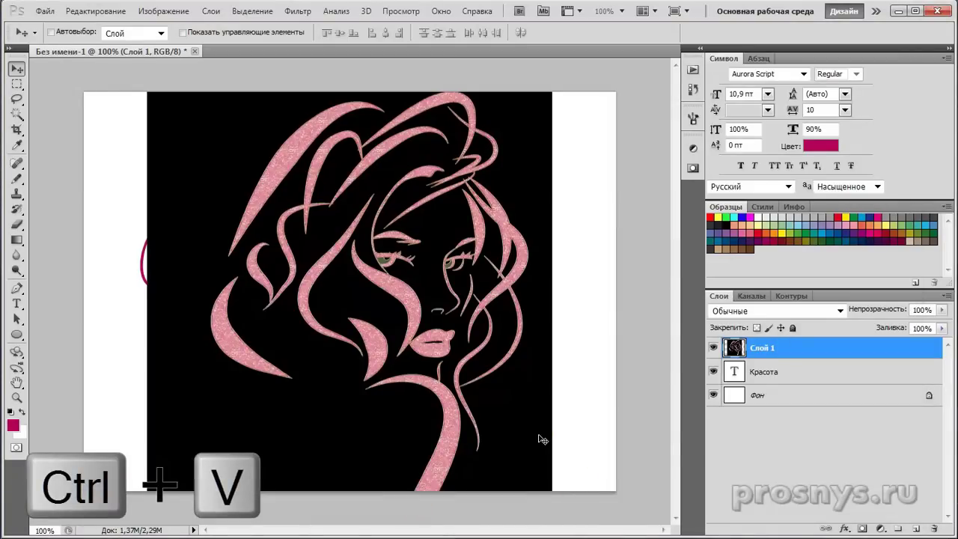
key(ctrl+t)
drag(551, 91, 508, 246)
drag(328, 481, 390, 390)
key(Return)
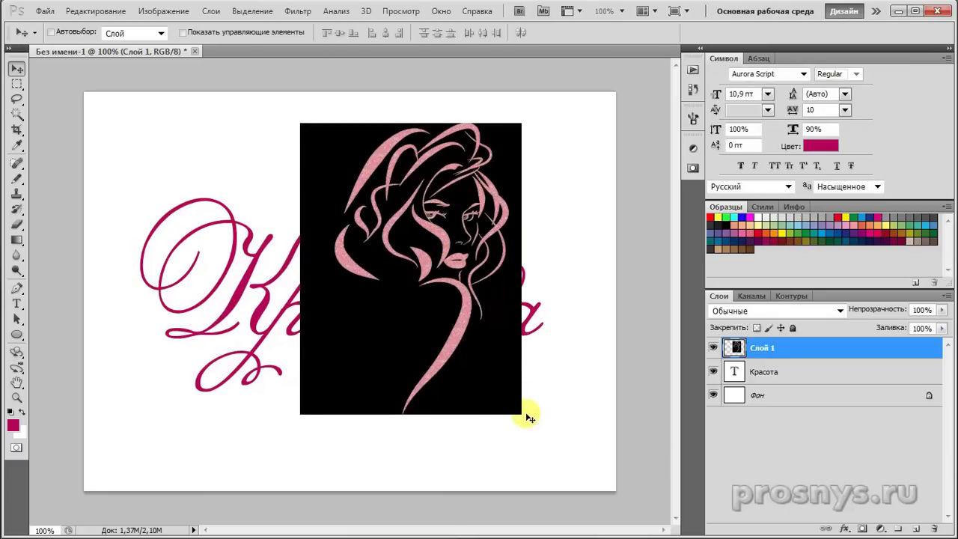
- Invert the pasted face's colours, apply Auto Tone to darken its lines and shift the image slightly
key(ctrl+i)
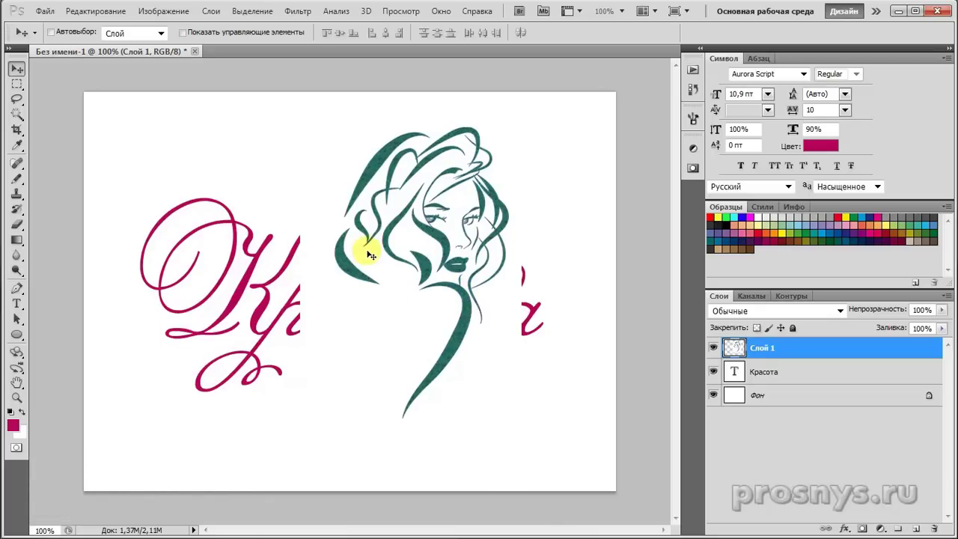
key(ctrl+shift+l)
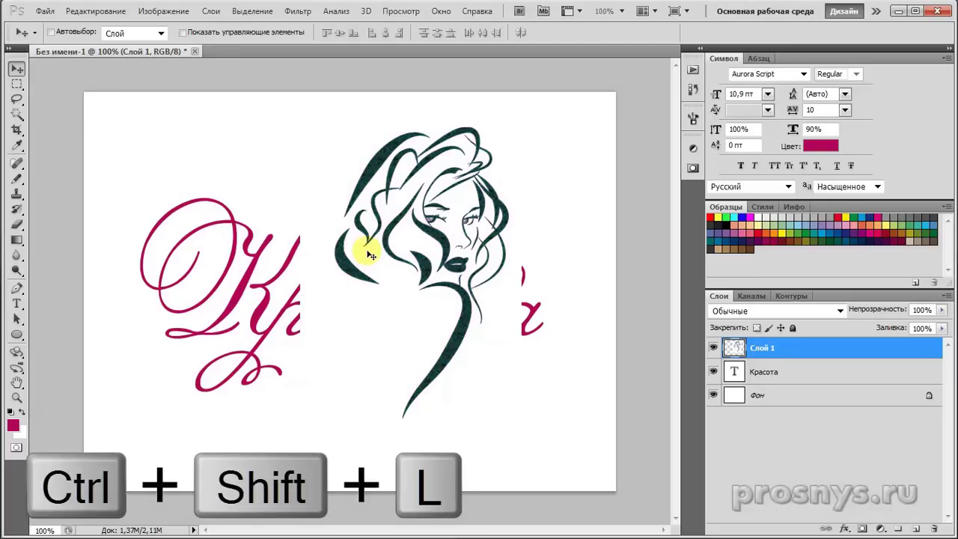
mouse_move(423, 261)
mouse_down()
mouse_move(536, 262)
mouse_move(343, 262)
mouse_move(415, 262)
mouse_up()
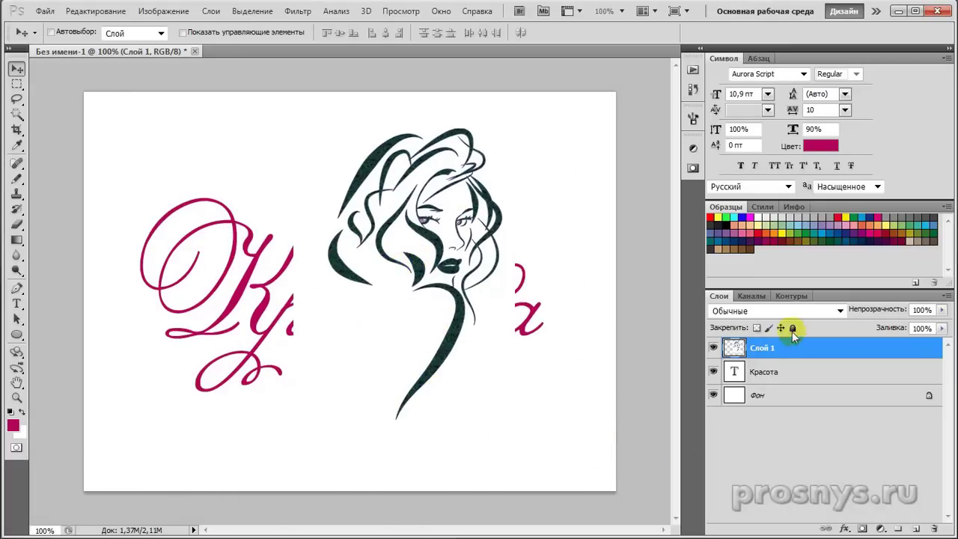
- Set the face layer's blending mode to Умножение (Multiply) and move the face over the last letters of "Красота"
click(840, 310)
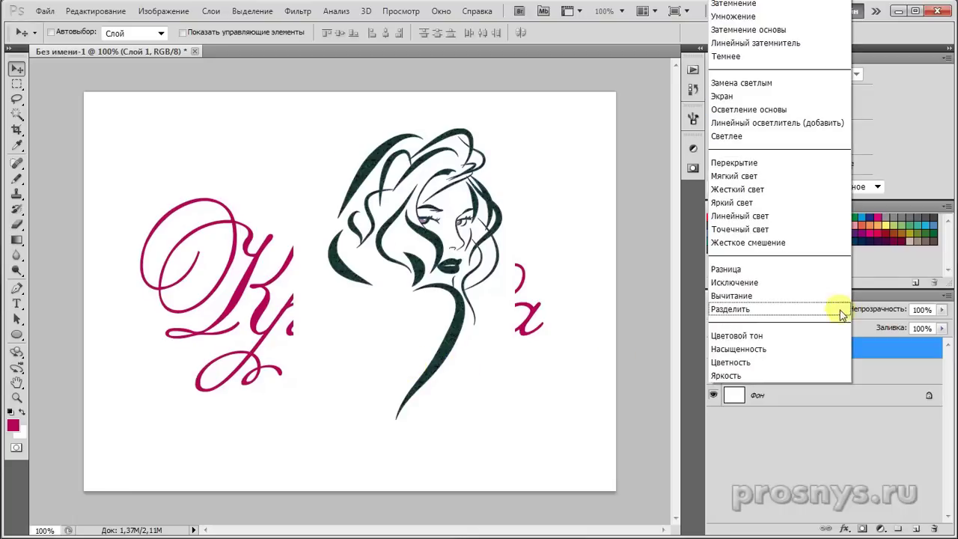
click(741, 16)
drag(411, 235, 450, 216)
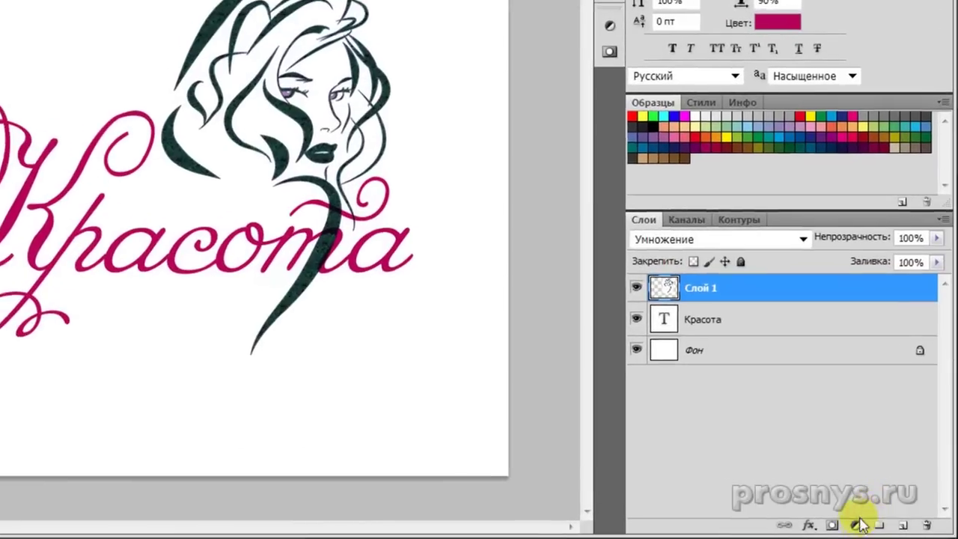
- Add a Gradient Map adjustment layer above the face and clip it to the face layer
click(858, 524)
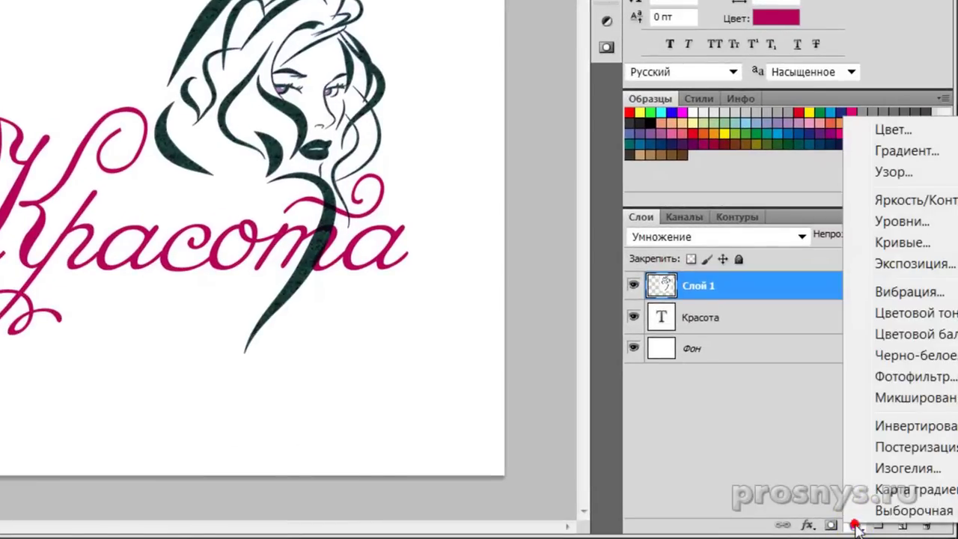
click(902, 496)
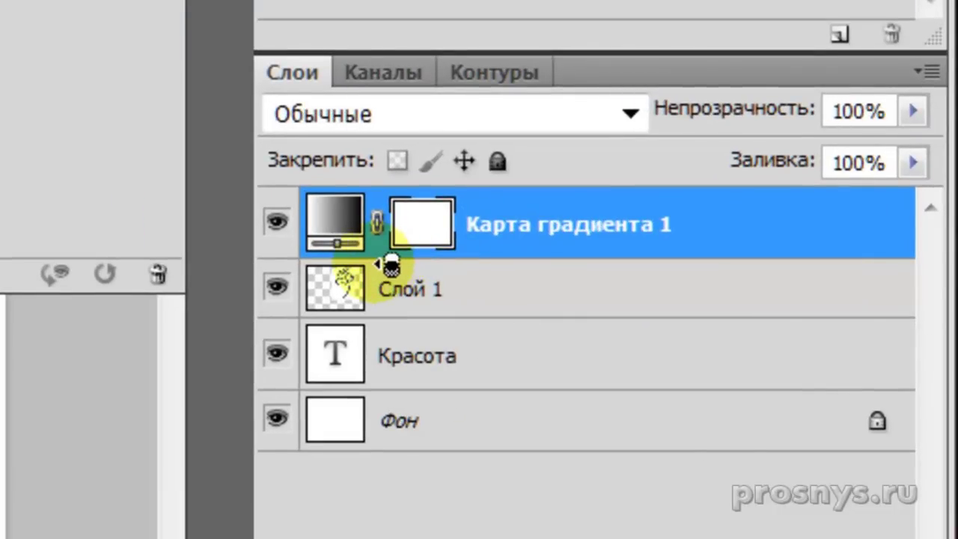
alt+click(389, 262)
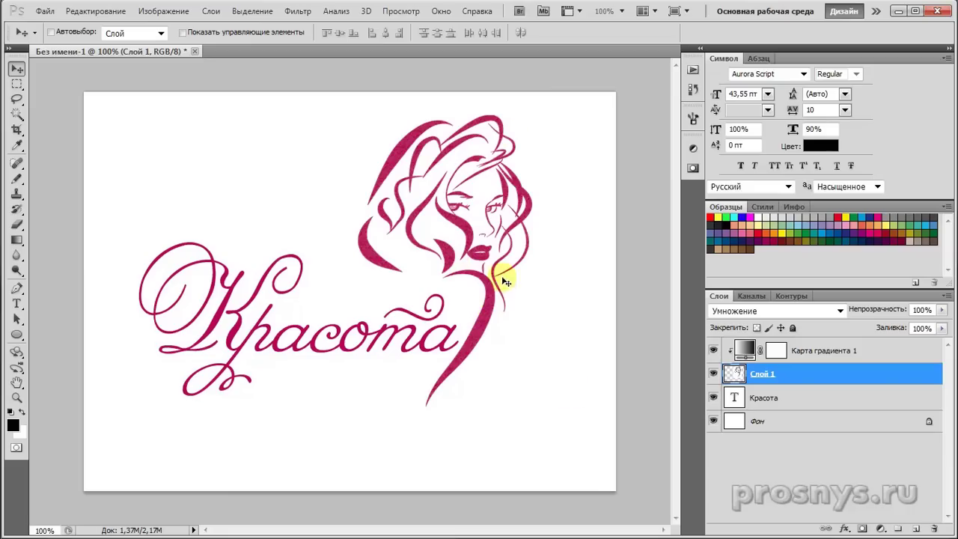
- Scale the face to about 60% with Free Transform and place it beside the final letter of "Красота"
key(ctrl+t)
drag(545, 117, 494, 262)
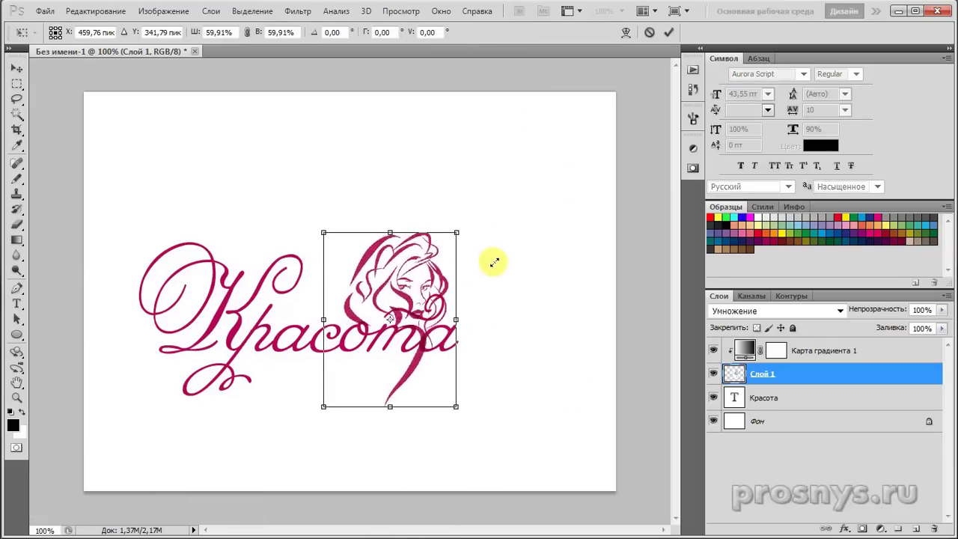
drag(407, 299, 468, 278)
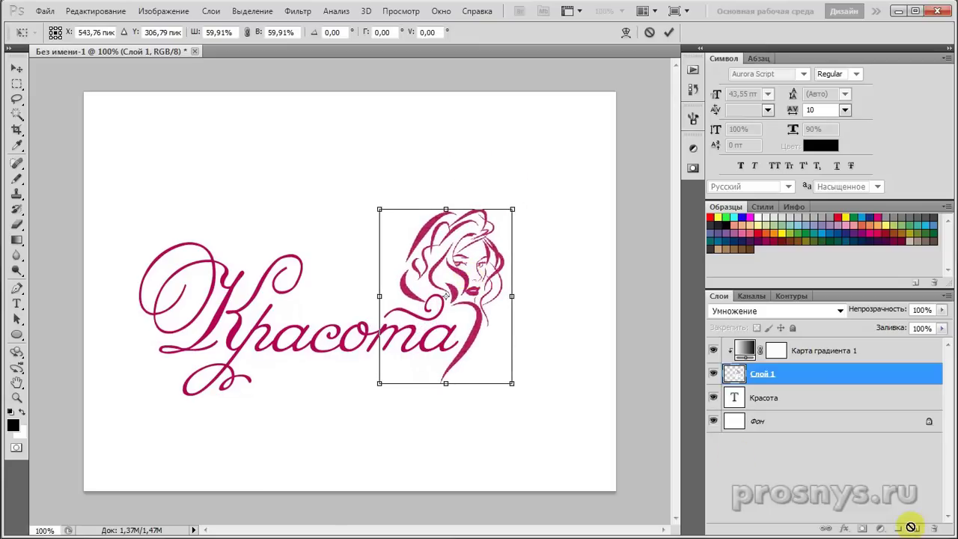
key(Return)
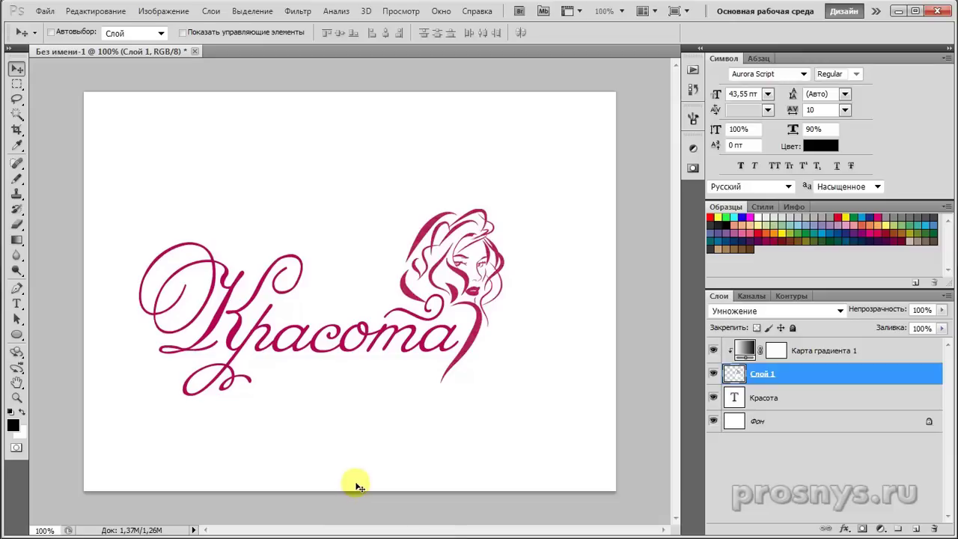
drag(500, 274, 470, 241)
drag(411, 222, 454, 253)
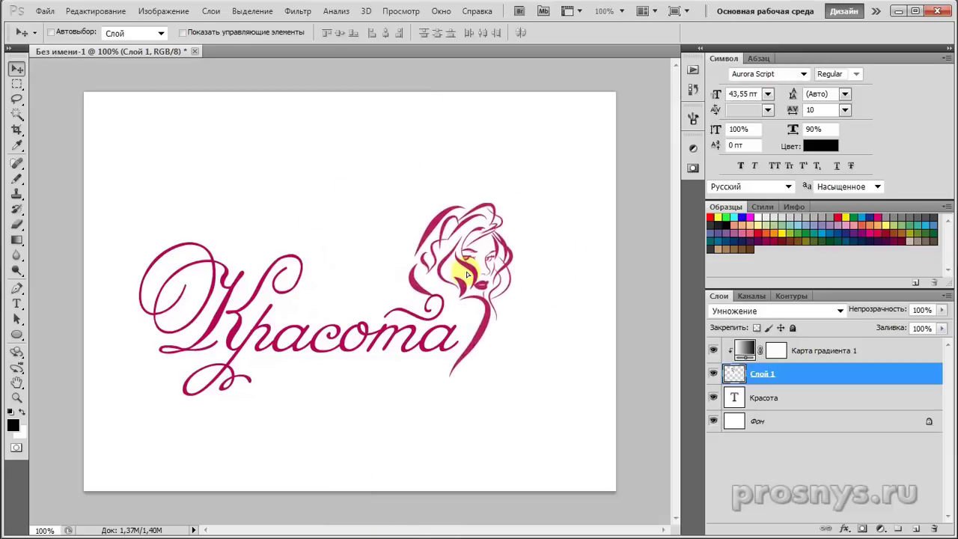
- Hide the woman's face layer and switch back to the browser
click(713, 373)
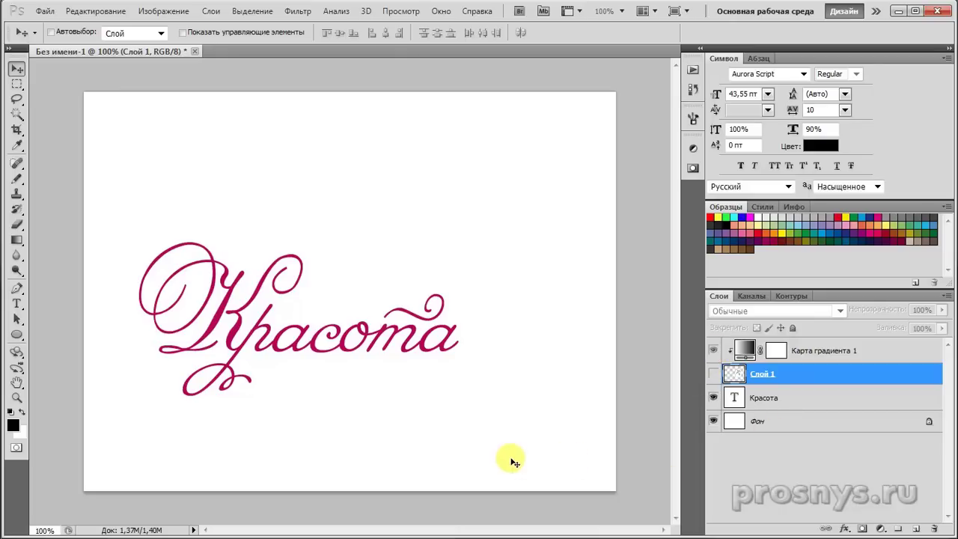
click(864, 346)
key(alt+Tab)
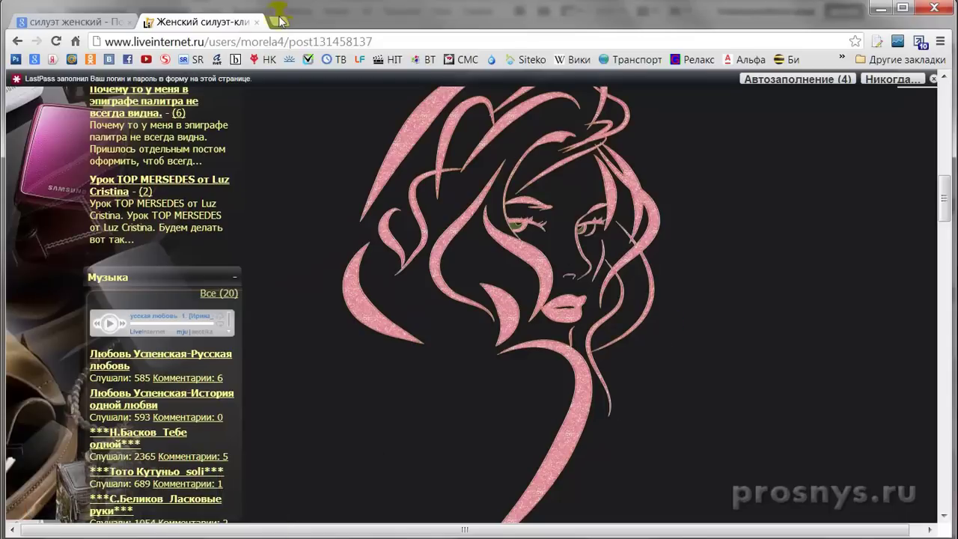
- Close the clip-art page, look through the "женский силуэт" image results and open the line-art face with red lips
click(257, 23)
scroll(786, 239, up, 8)
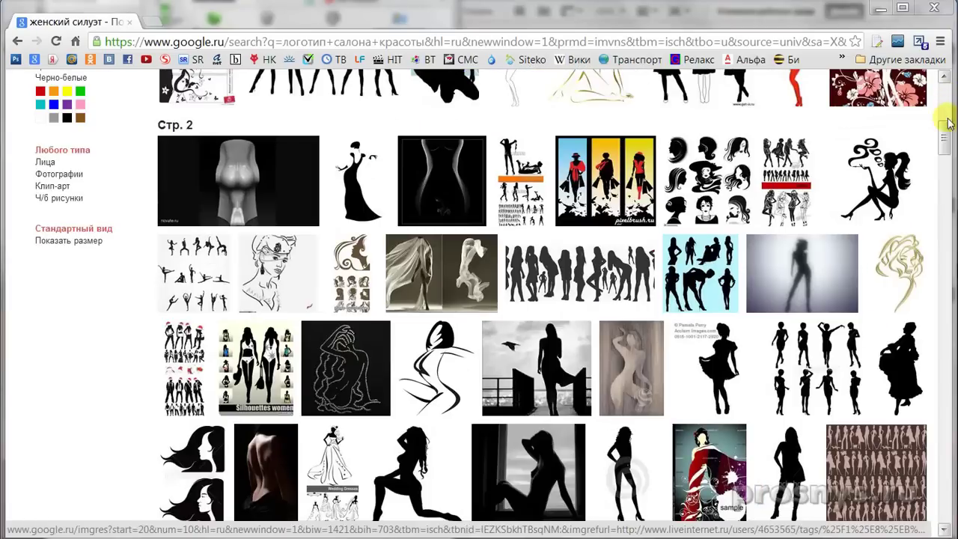
scroll(760, 319, down, 2)
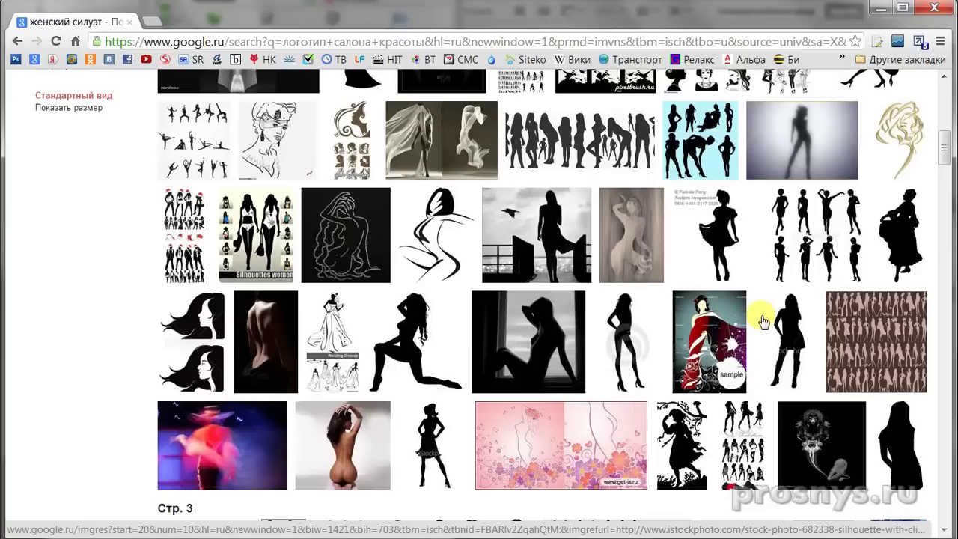
scroll(762, 322, down, 4)
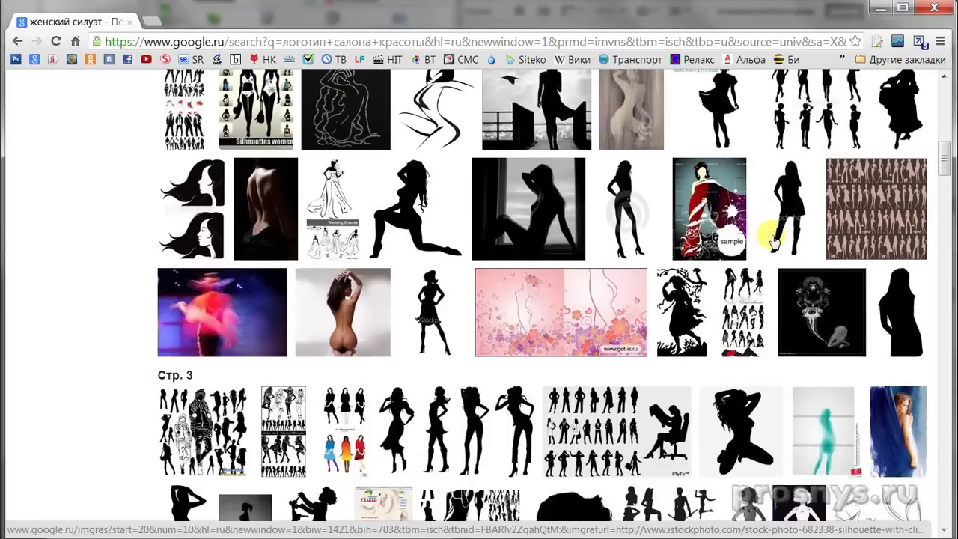
scroll(584, 213, down, 1)
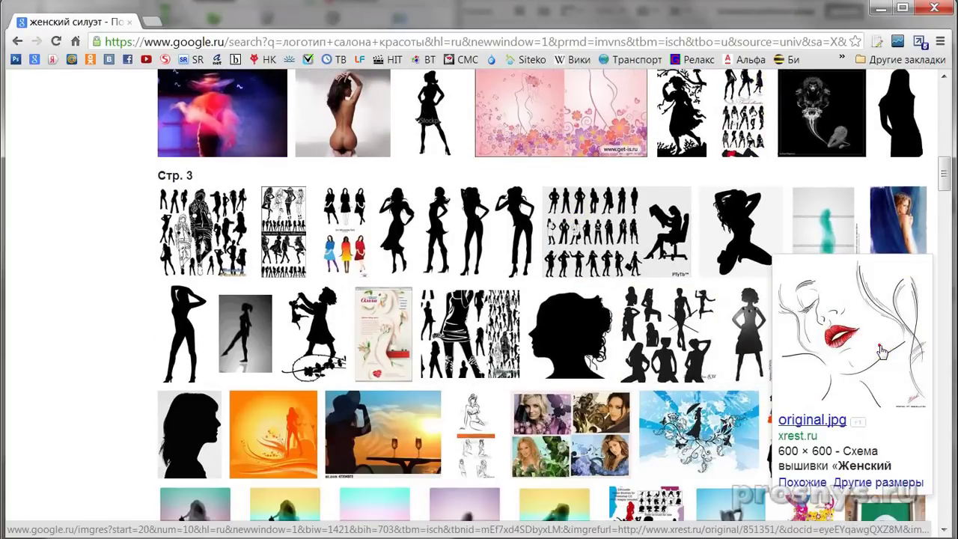
click(887, 374)
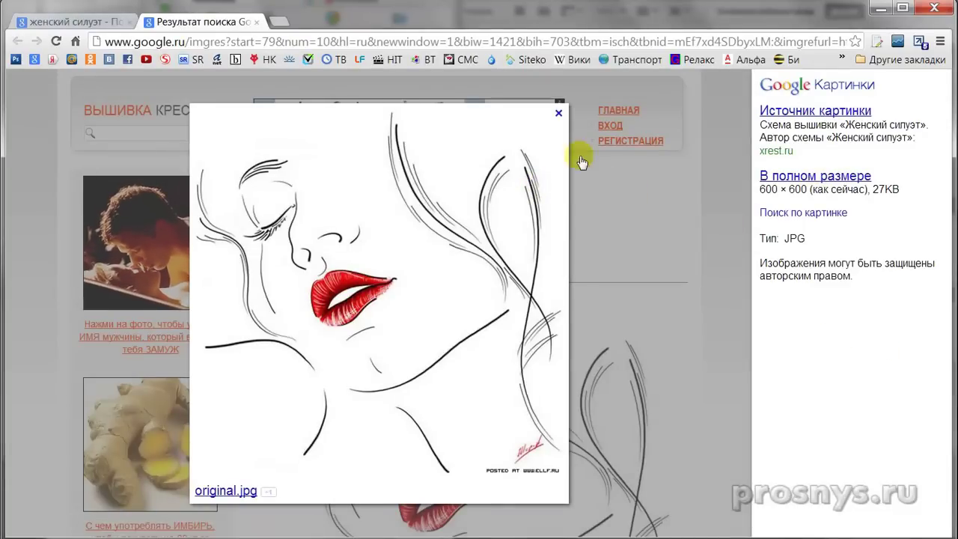
- Close the image preview and copy the full-size line-art face with red lips from its source page
click(558, 112)
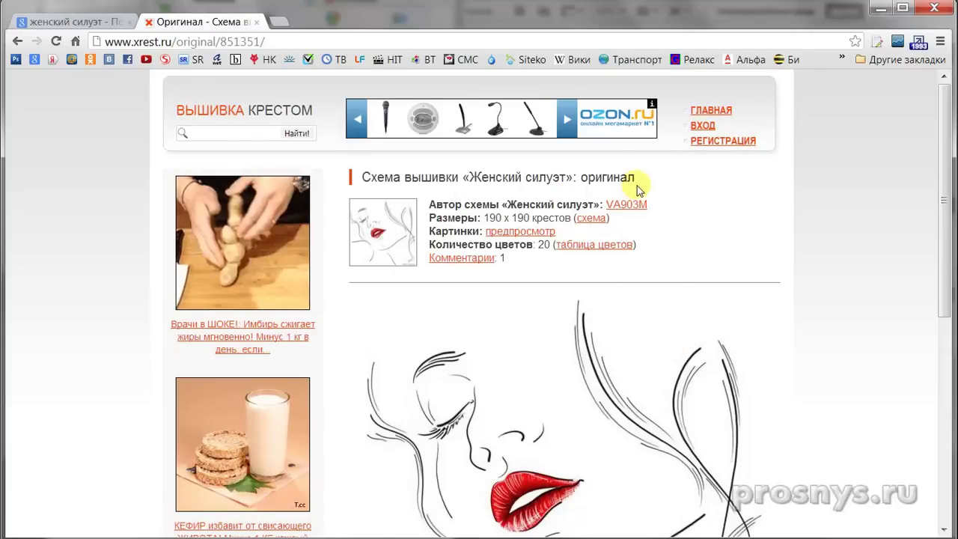
scroll(703, 267, down, 4)
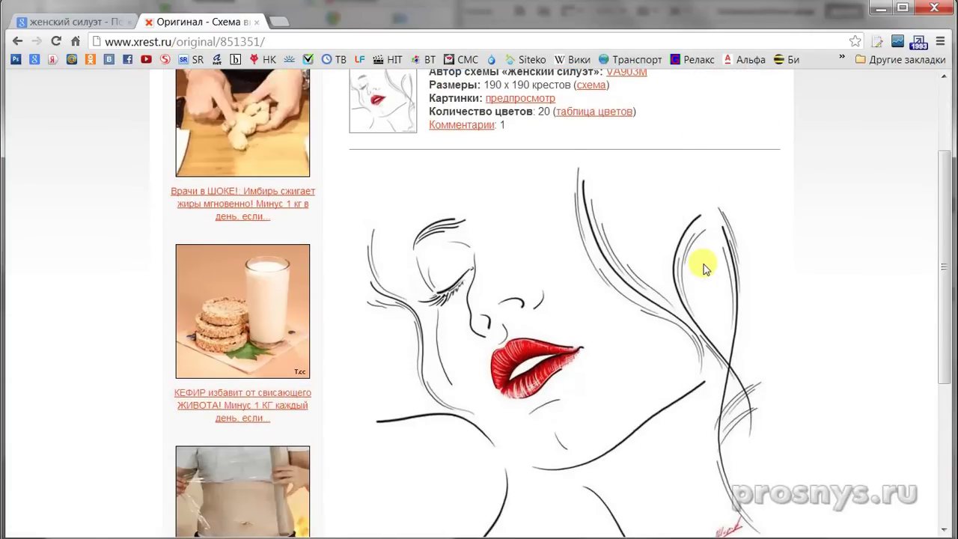
scroll(704, 267, up, 1)
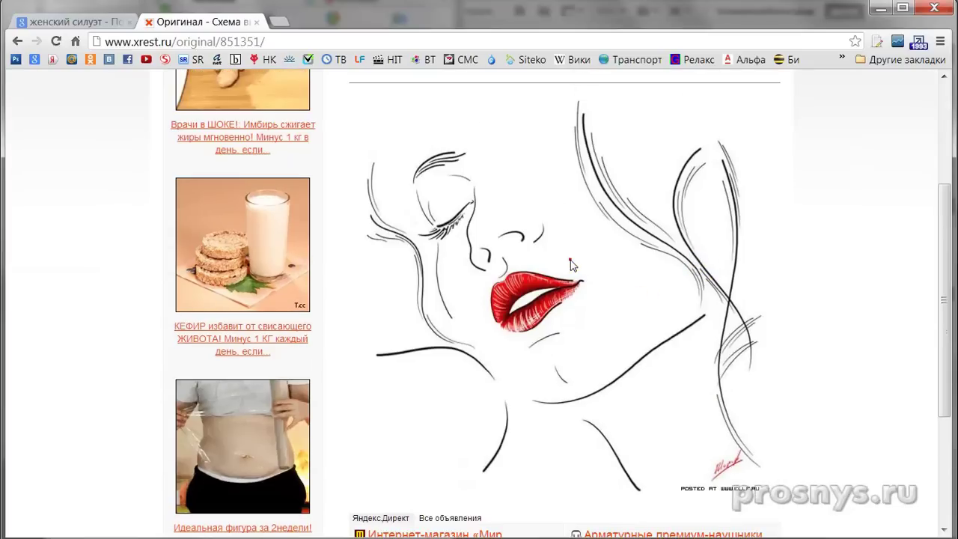
scroll(711, 384, up, 2)
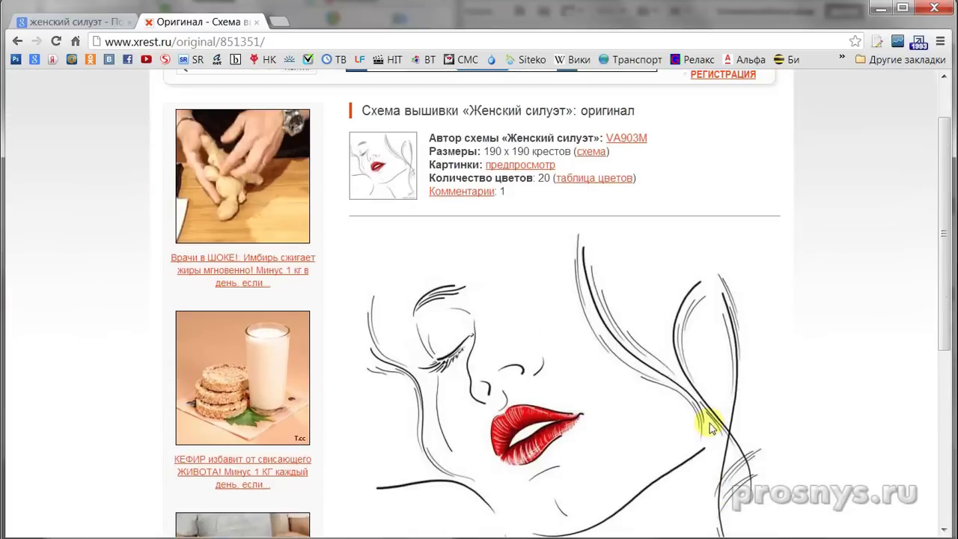
scroll(550, 246, down, 2)
right_click(580, 275)
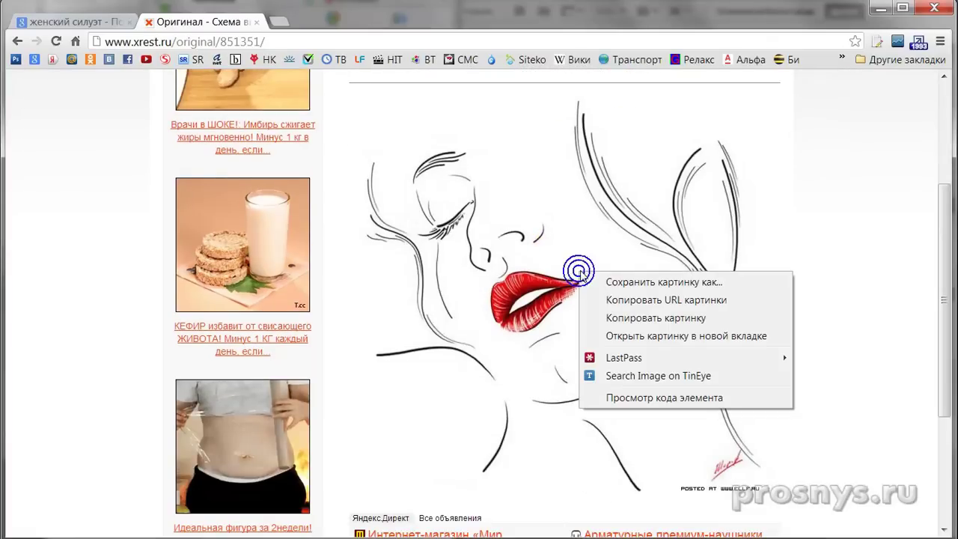
click(673, 318)
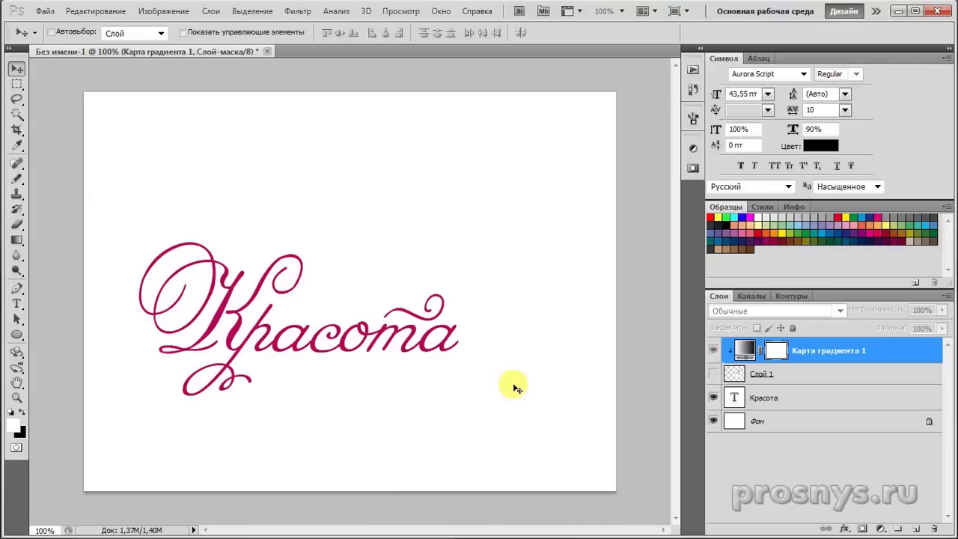
- Switch to Photoshop, paste the line-art face into the logo document and scale it to about 66% with Free Transform
key(ctrl+v)
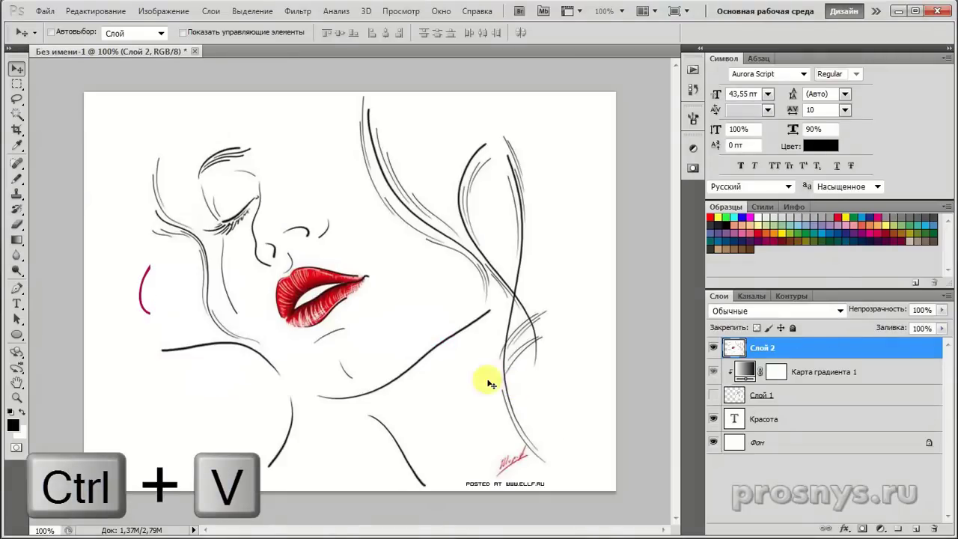
mouse_move(442, 299)
mouse_down()
mouse_move(455, 263)
mouse_move(455, 291)
mouse_up()
key(ctrl+t)
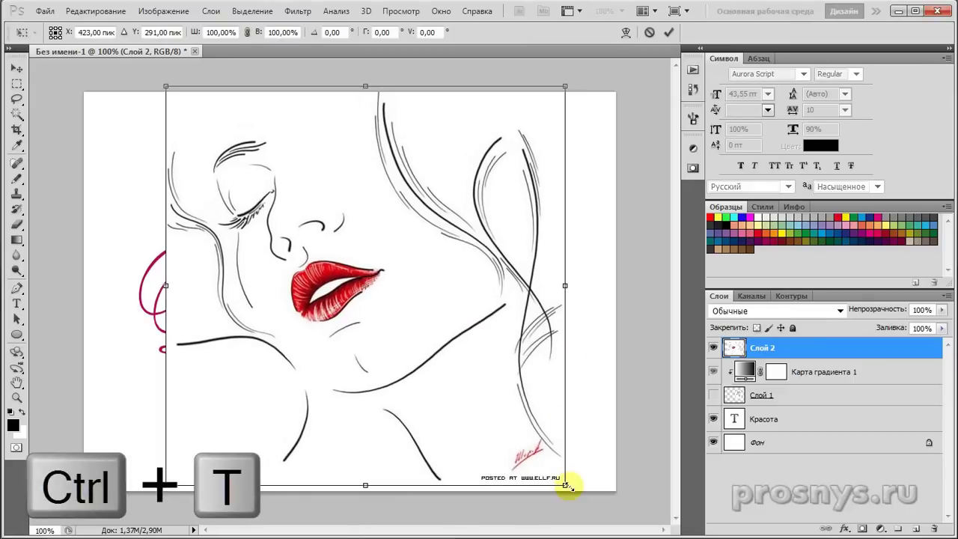
drag(567, 488, 479, 442)
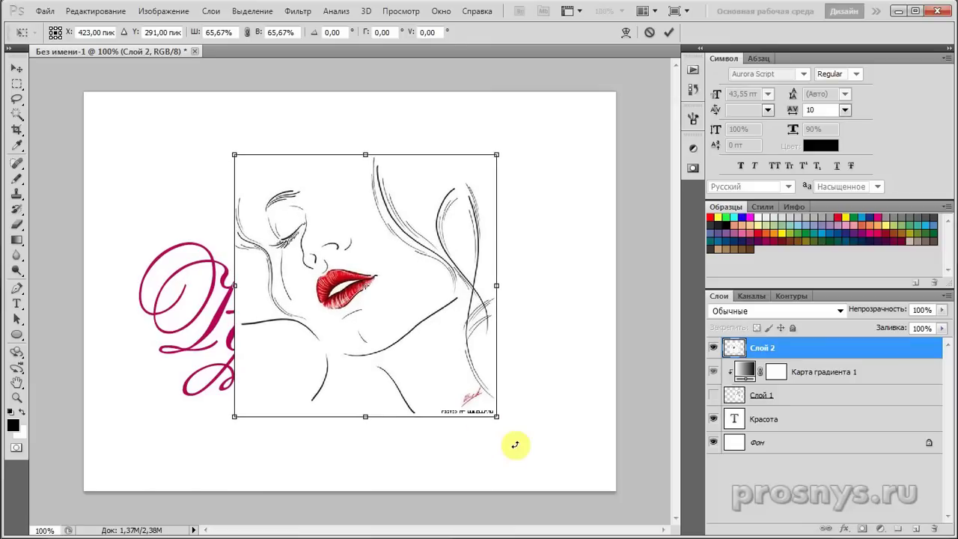
key(Return)
scroll(629, 371, up, 2)
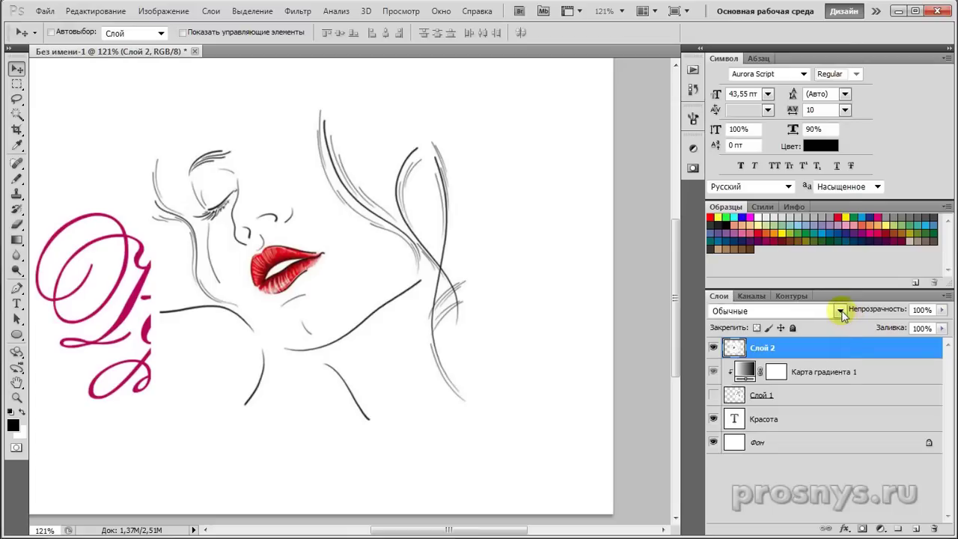
- Set the line-art face layer's blend mode to Multiply (Умножение) and move the face up over the end of the lettering
click(841, 310)
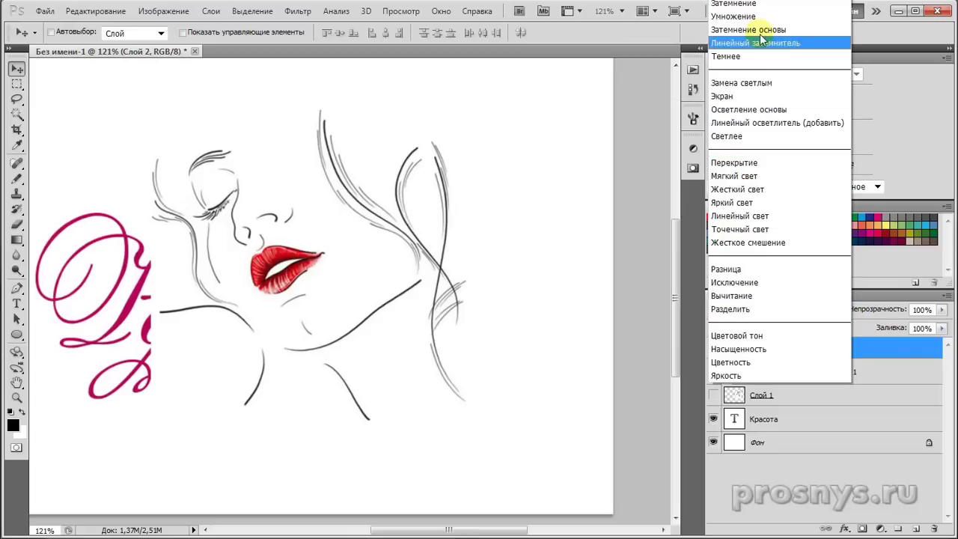
click(746, 15)
mouse_move(377, 242)
mouse_down()
mouse_move(435, 225)
mouse_move(471, 199)
mouse_move(471, 222)
mouse_move(474, 203)
mouse_move(479, 218)
mouse_move(466, 214)
mouse_move(481, 220)
mouse_move(466, 214)
mouse_move(479, 225)
mouse_move(466, 227)
mouse_up()
mouse_move(456, 261)
mouse_down()
mouse_move(406, 223)
mouse_move(477, 216)
mouse_move(467, 220)
mouse_up()
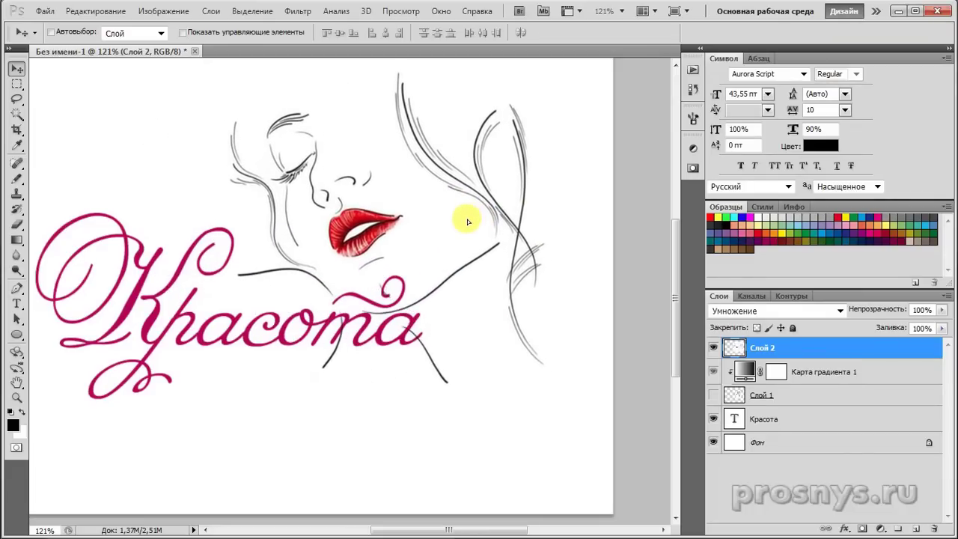
- Shrink the face slightly with Free Transform, place it above the "Красота" lettering and reposition the whole logo on the canvas
key(ctrl+t)
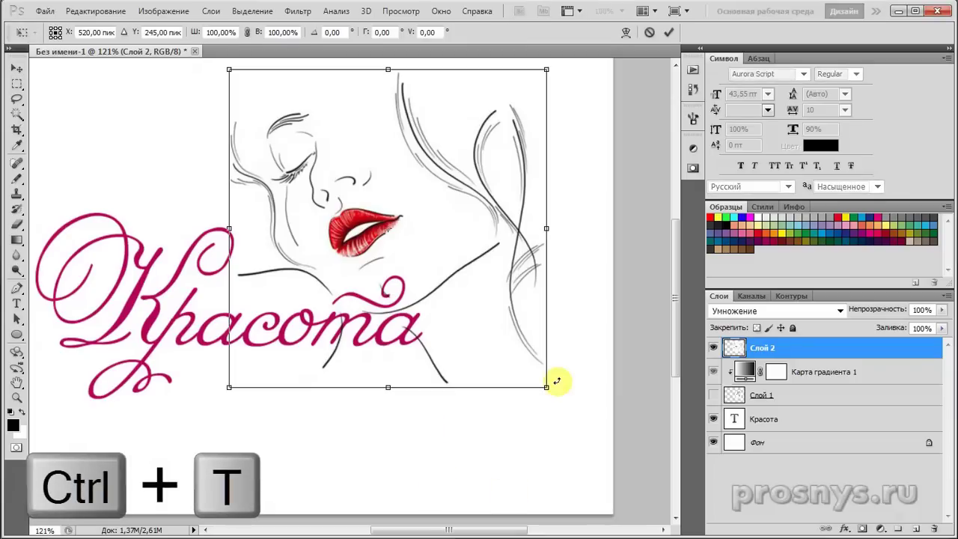
drag(546, 387, 461, 404)
drag(407, 245, 523, 247)
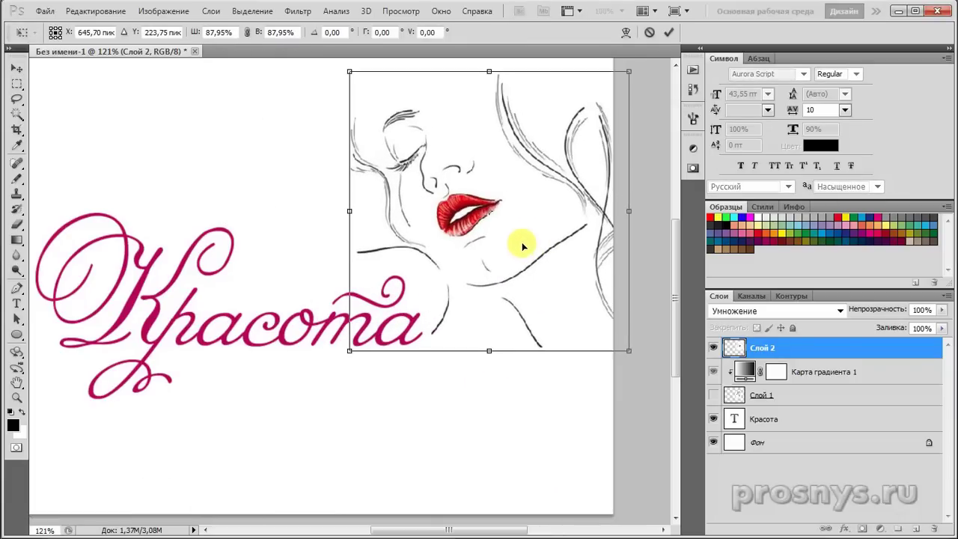
drag(627, 71, 567, 133)
drag(501, 259, 339, 214)
drag(394, 75, 412, 58)
drag(176, 294, 172, 299)
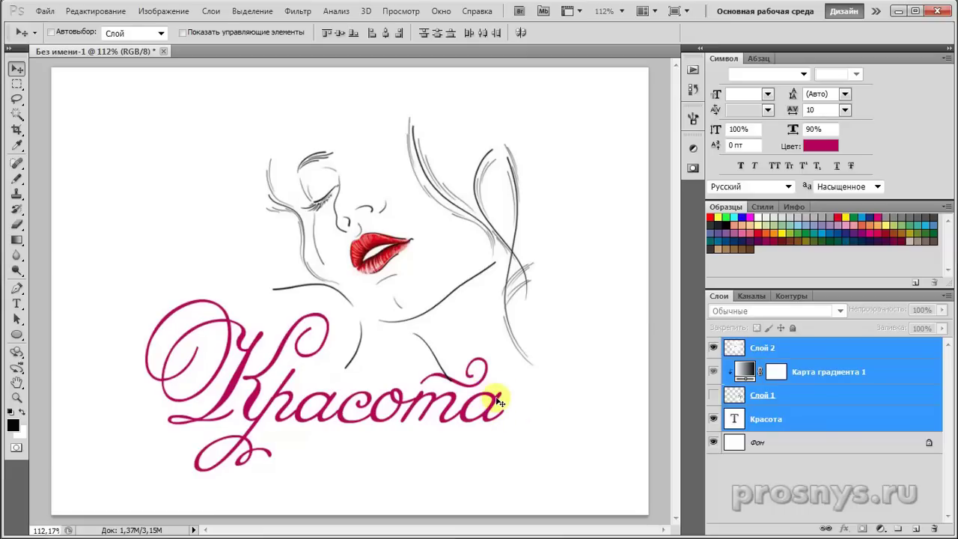
- Recolour the "Красота" text to red #d3110f sampled from the lips and shift the lettering slightly sideways
click(796, 424)
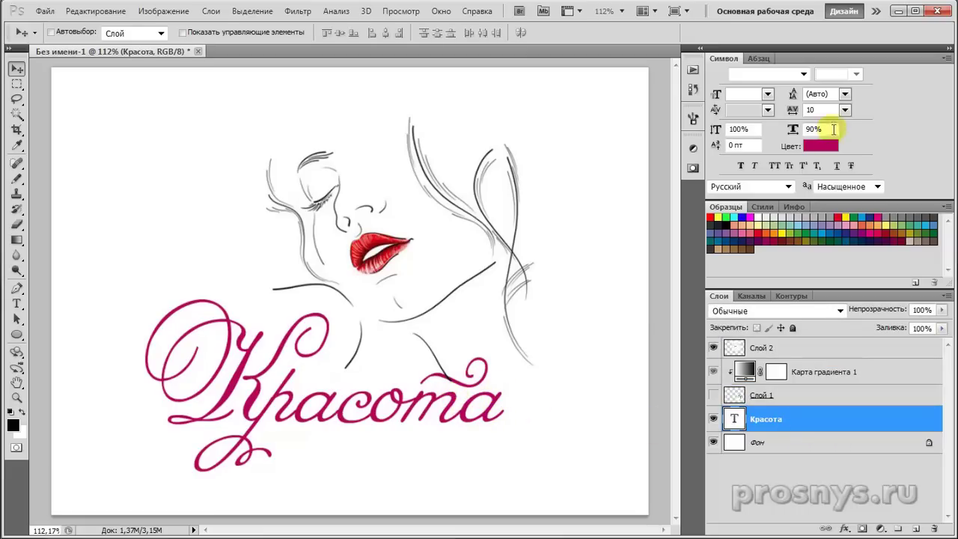
click(826, 153)
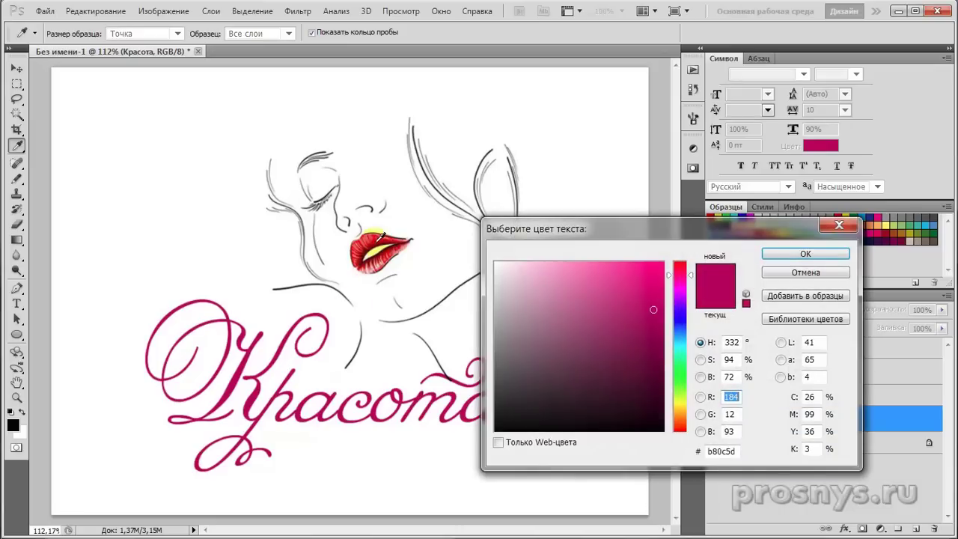
click(372, 239)
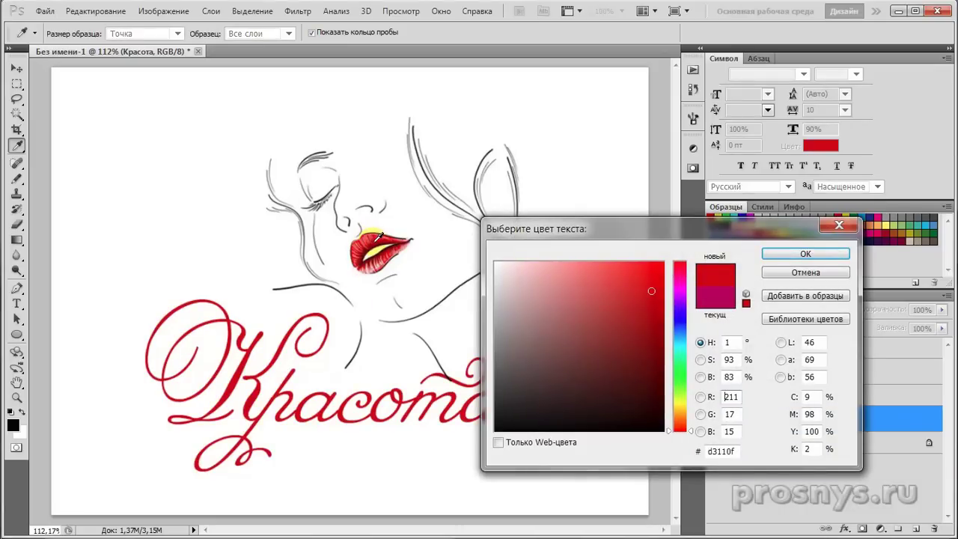
click(804, 256)
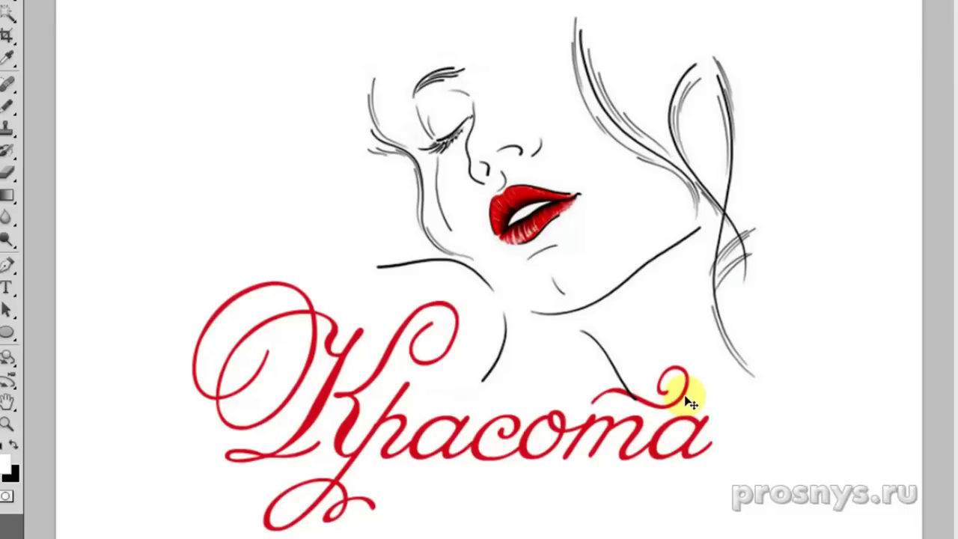
click(684, 394)
drag(687, 395, 689, 384)
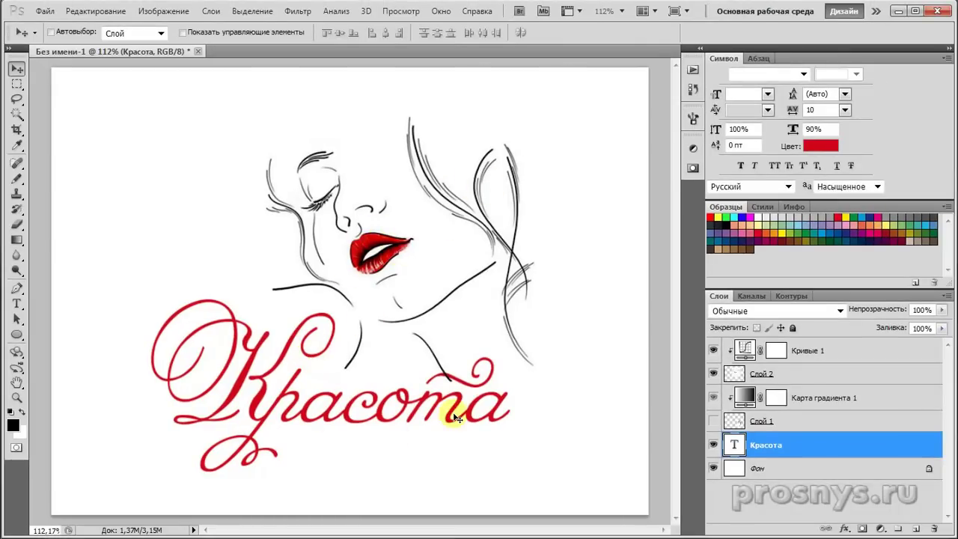
- Try a 3 px black outside stroke on the "Красота" text and apply a drop shadow instead
double_click(877, 445)
drag(802, 188, 652, 31)
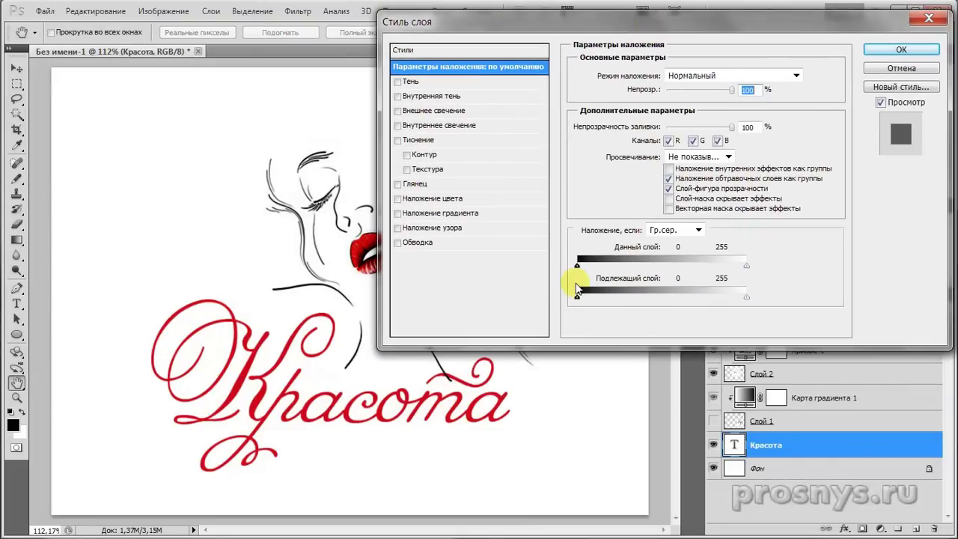
click(412, 243)
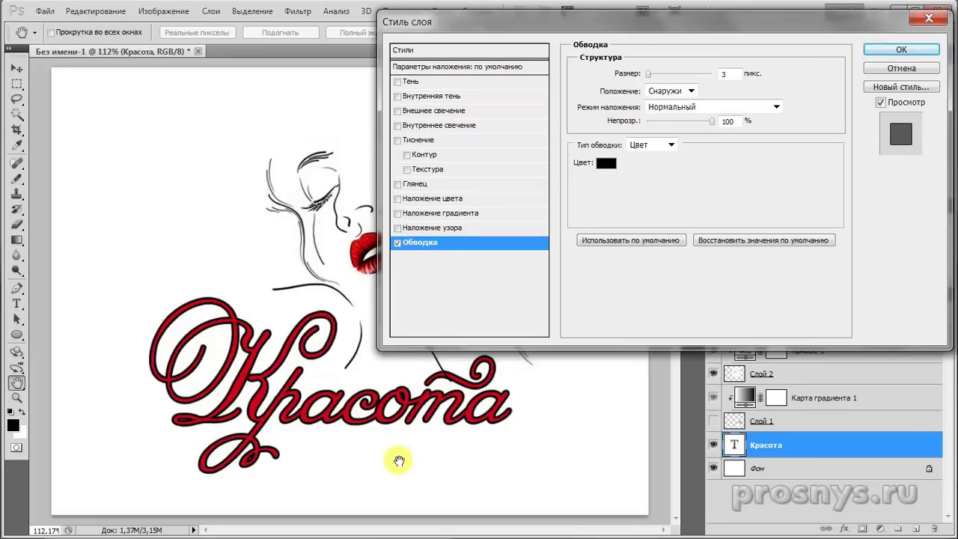
drag(628, 20, 777, 214)
drag(877, 310, 642, 44)
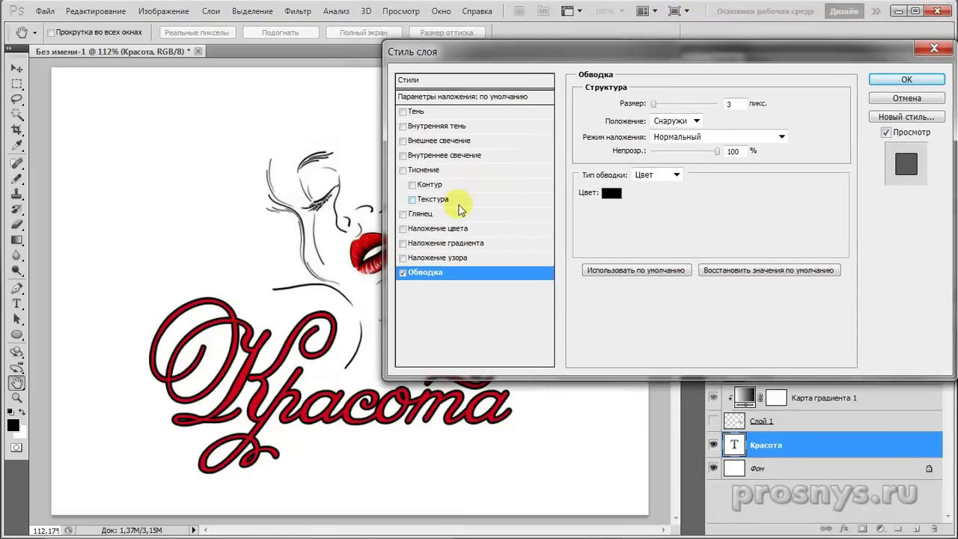
click(403, 111)
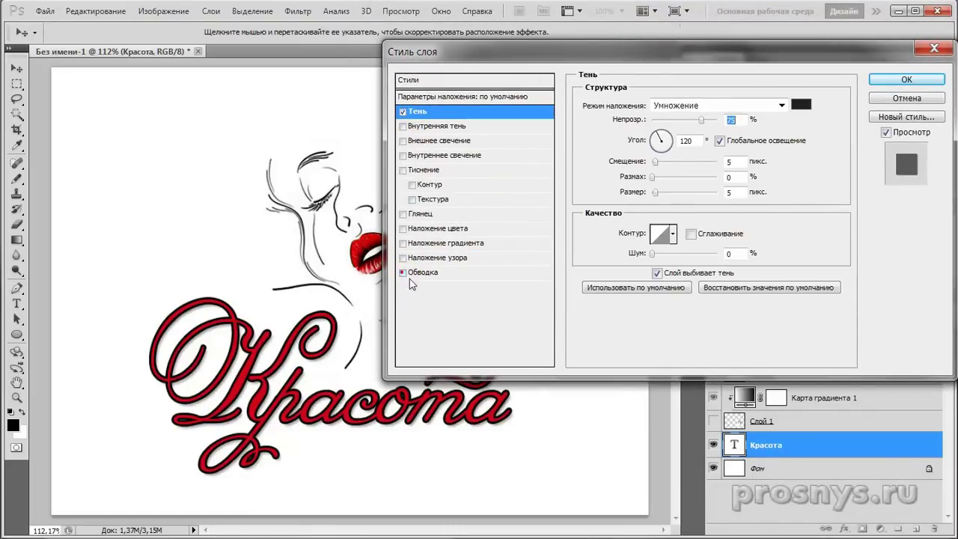
key(Return)
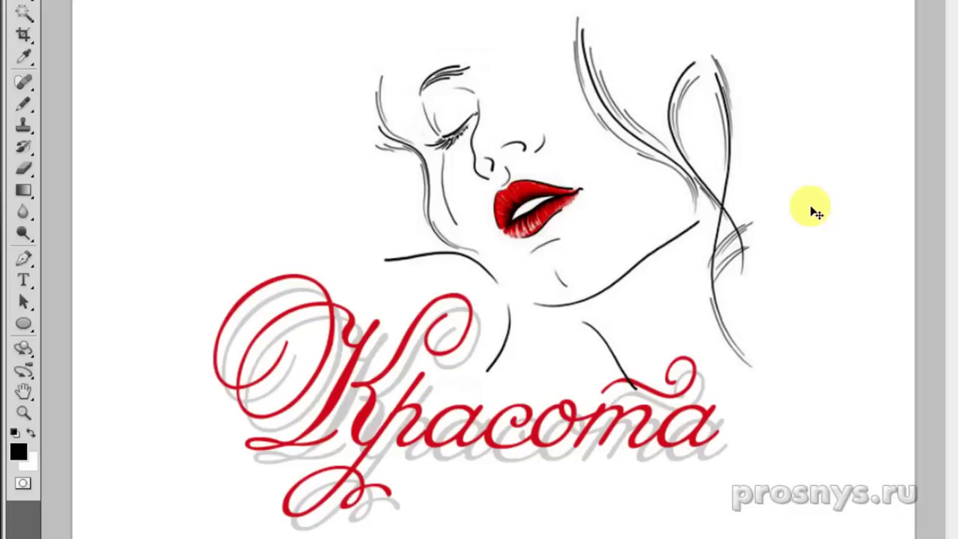
- Switch back to the browser and look over the source page of the line-art face
key(c)
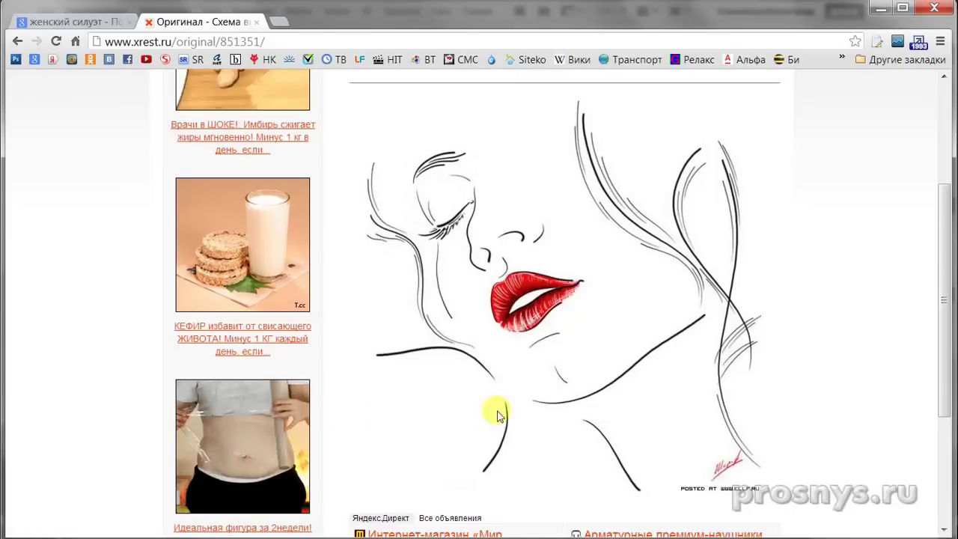
scroll(591, 320, down, 2)
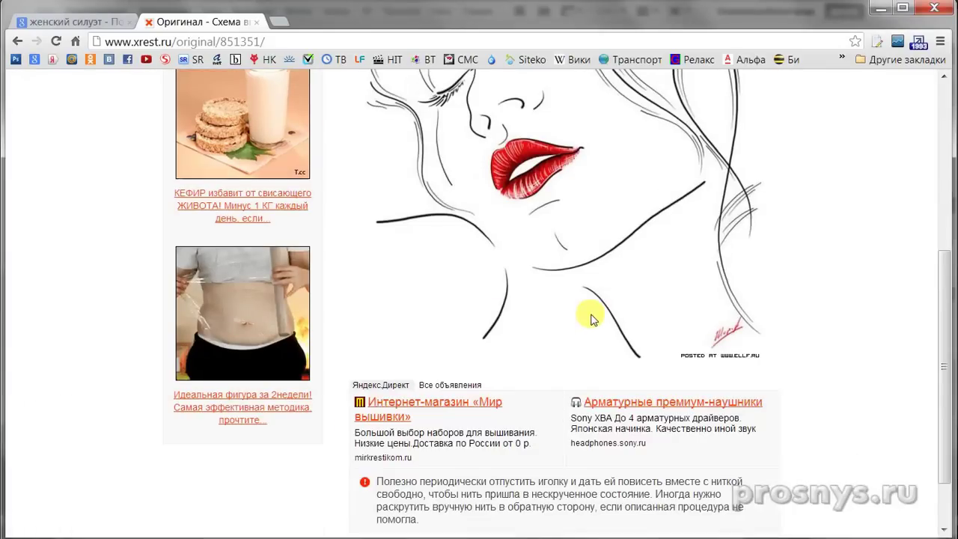
scroll(612, 325, up, 5)
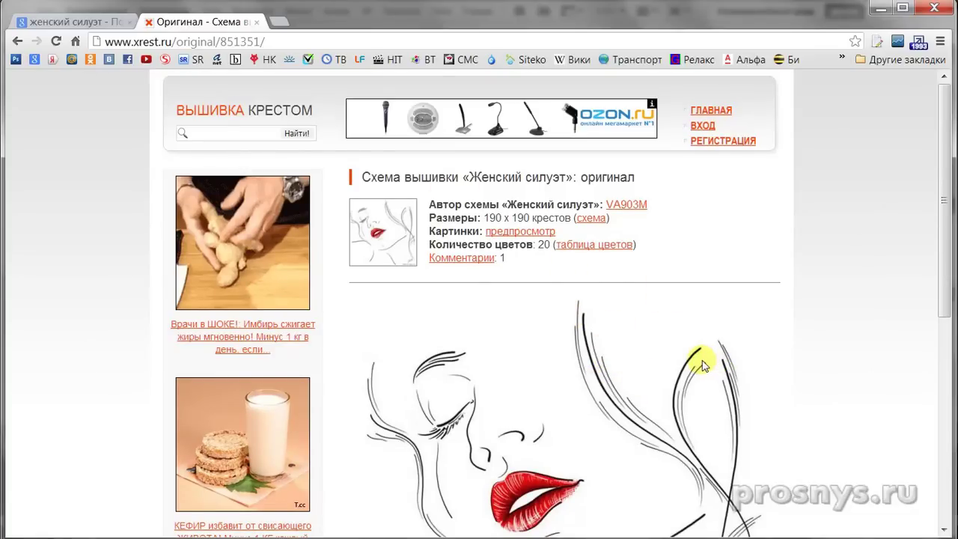
scroll(703, 365, down, 1)
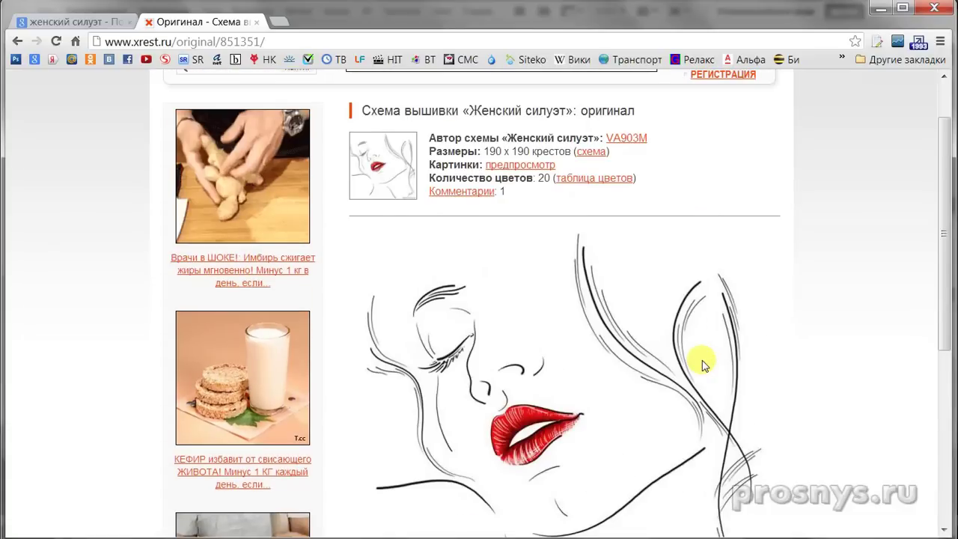
scroll(704, 365, down, 2)
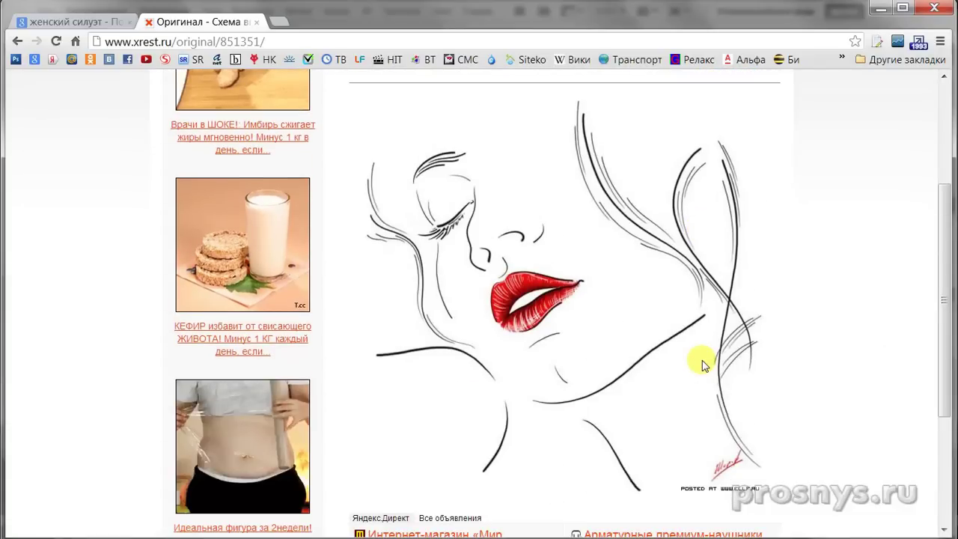